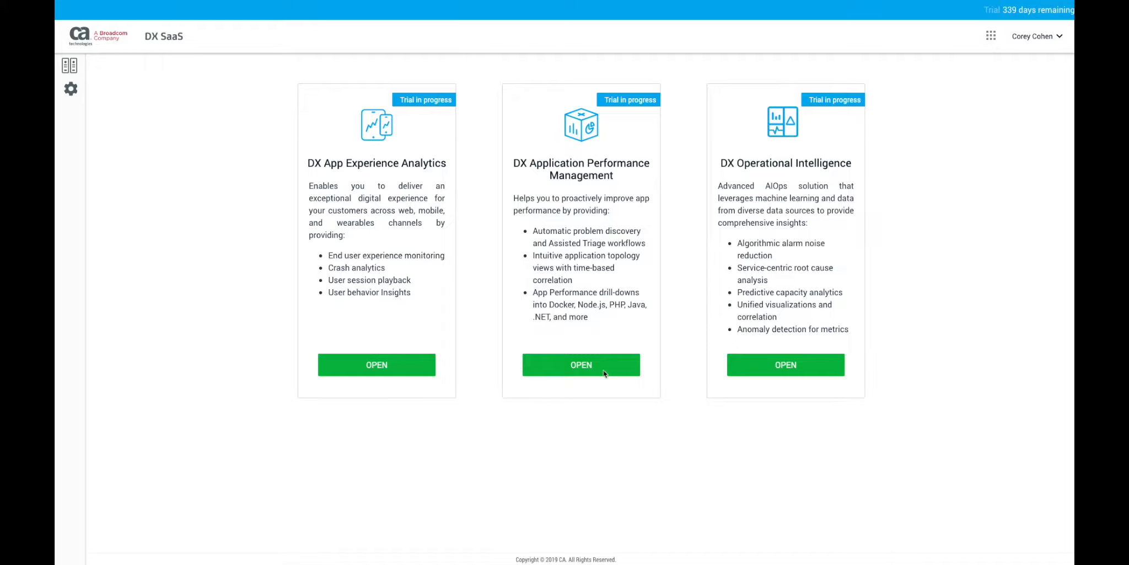
# Open the Business Payload Analyzer from DX Application Performance Management and load the rules for the jtixchange_web application.
pyautogui.click(582, 372)
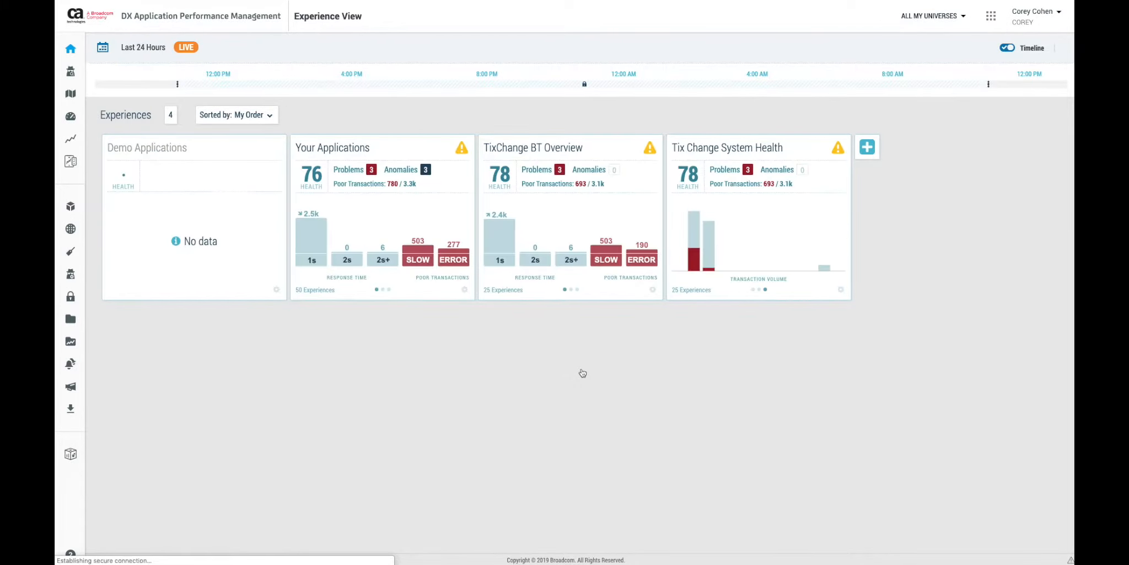
pyautogui.moveTo(70, 455)
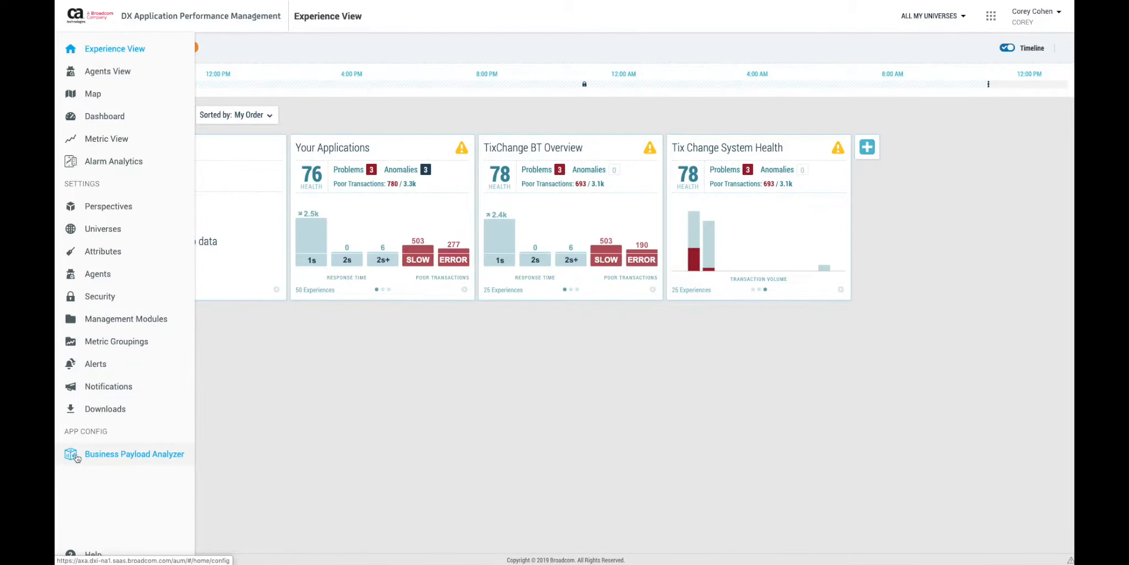
pyautogui.click(125, 457)
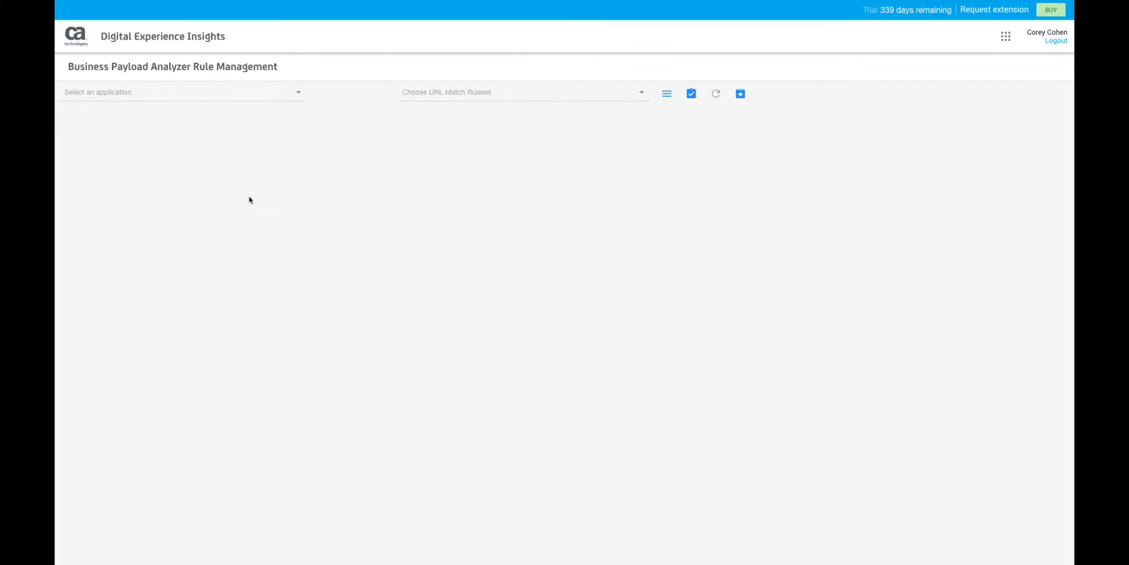
pyautogui.click(289, 95)
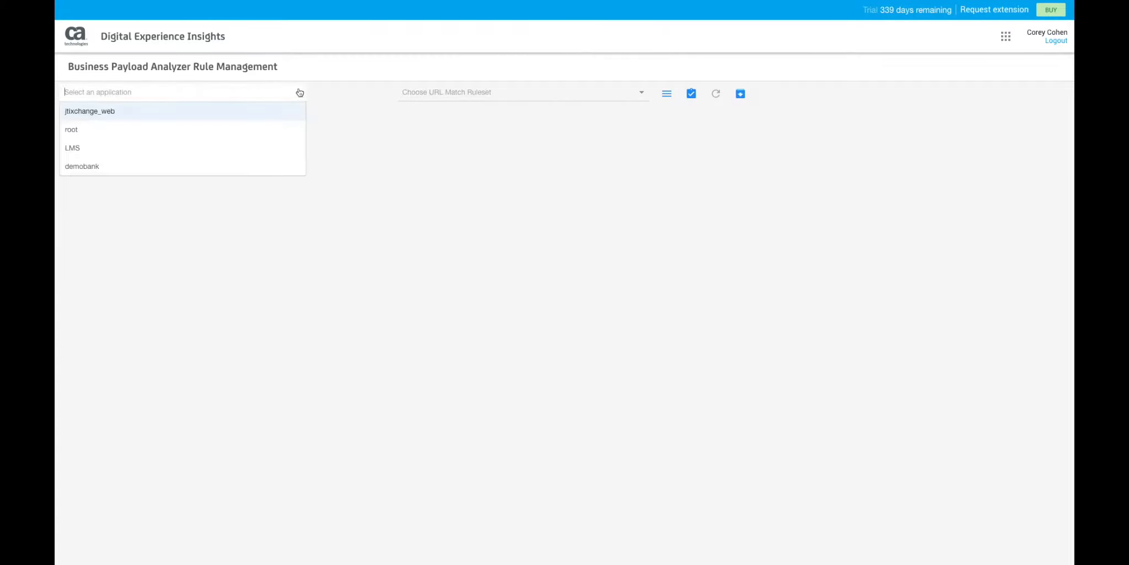
pyautogui.click(257, 116)
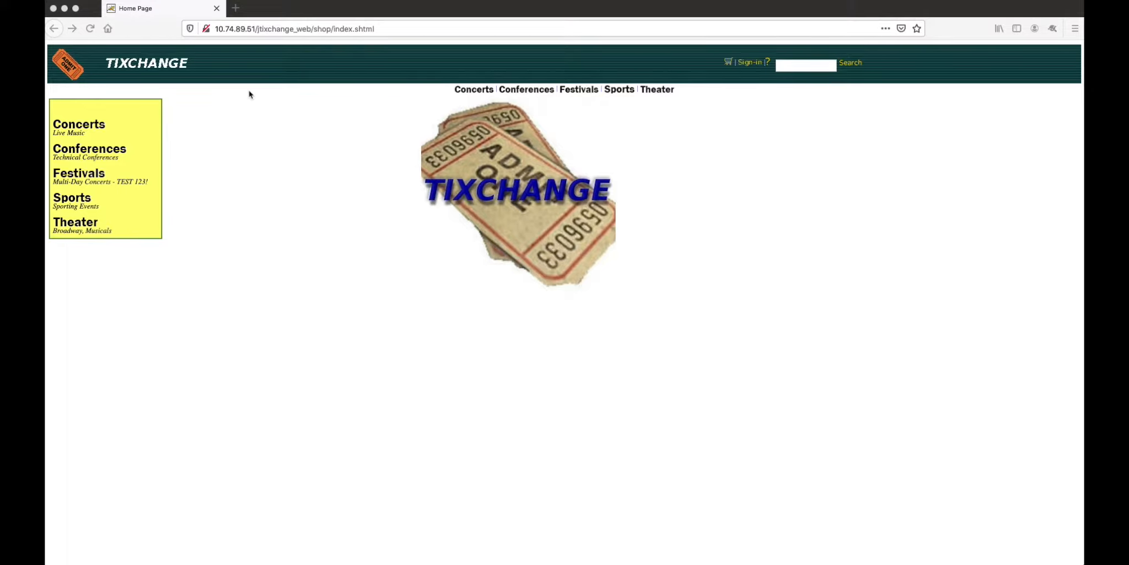
# Switch to the TixChange store, open concert product MU-JM-01 and examine its URL and page title.
pyautogui.click(86, 126)
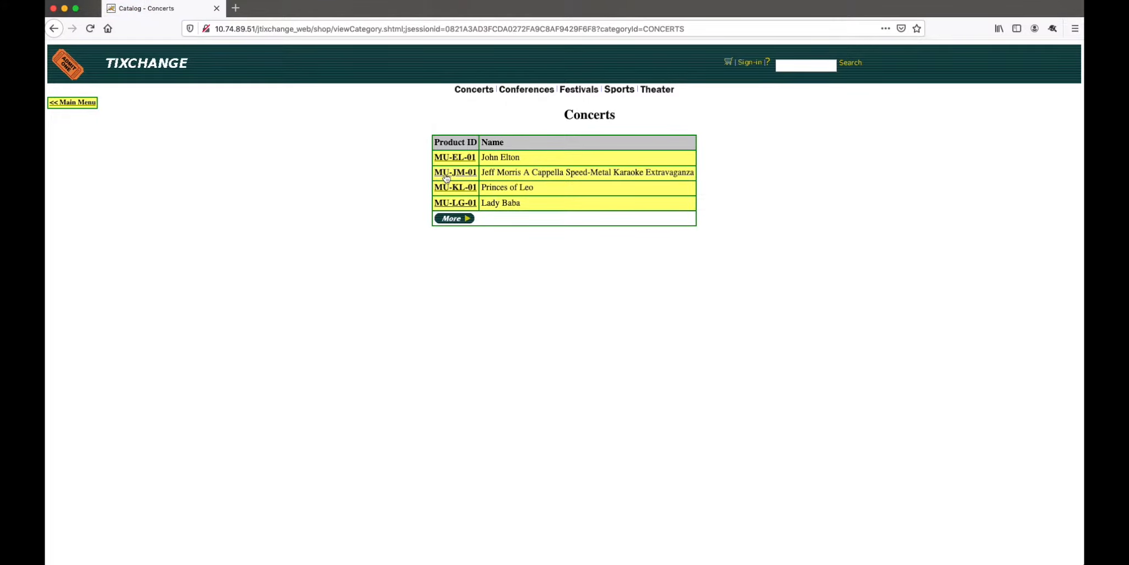
pyautogui.click(447, 176)
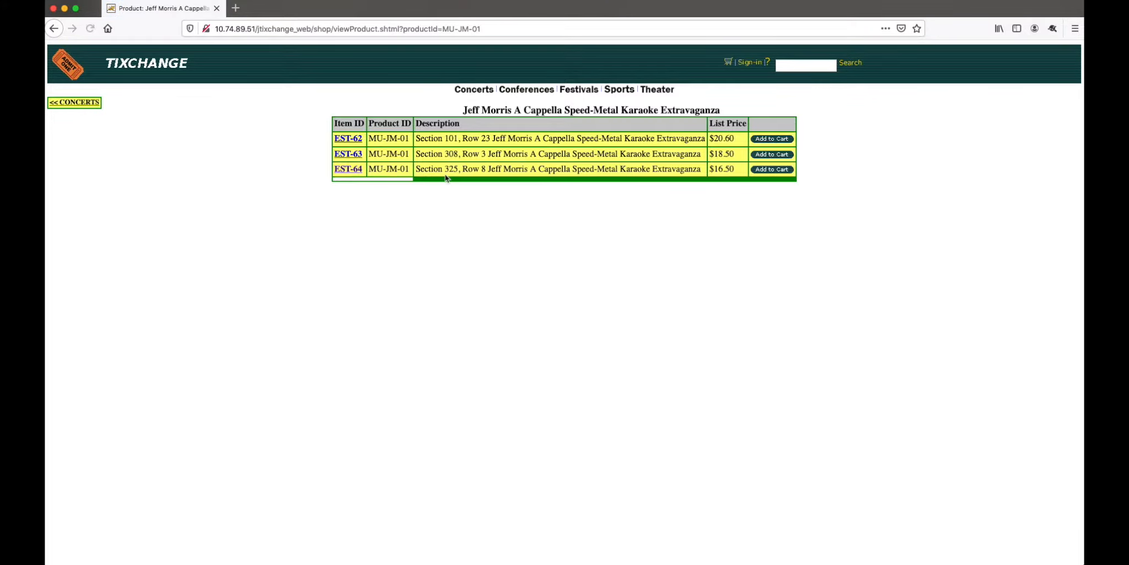
pyautogui.moveTo(482, 28); pyautogui.dragTo(338, 32)
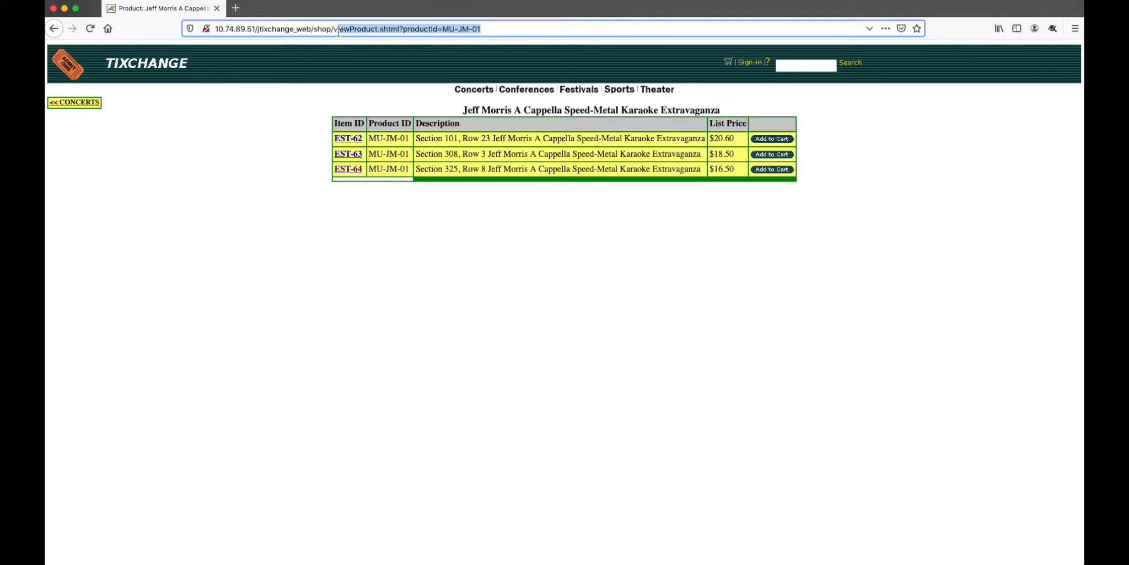
pyautogui.click(462, 111)
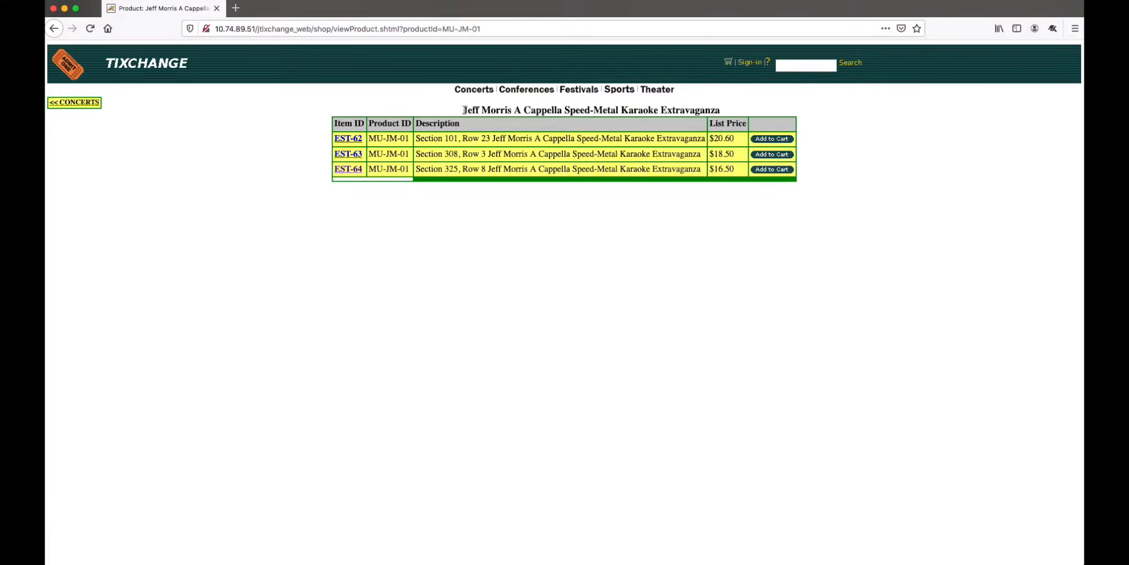
pyautogui.moveTo(462, 110); pyautogui.dragTo(736, 118)
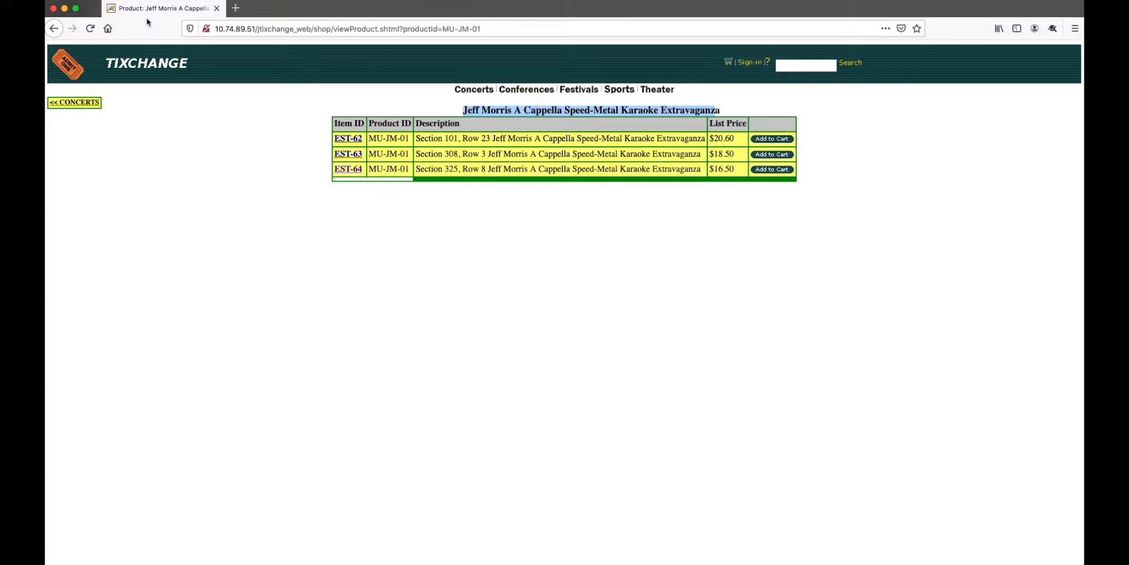
pyautogui.click(161, 141)
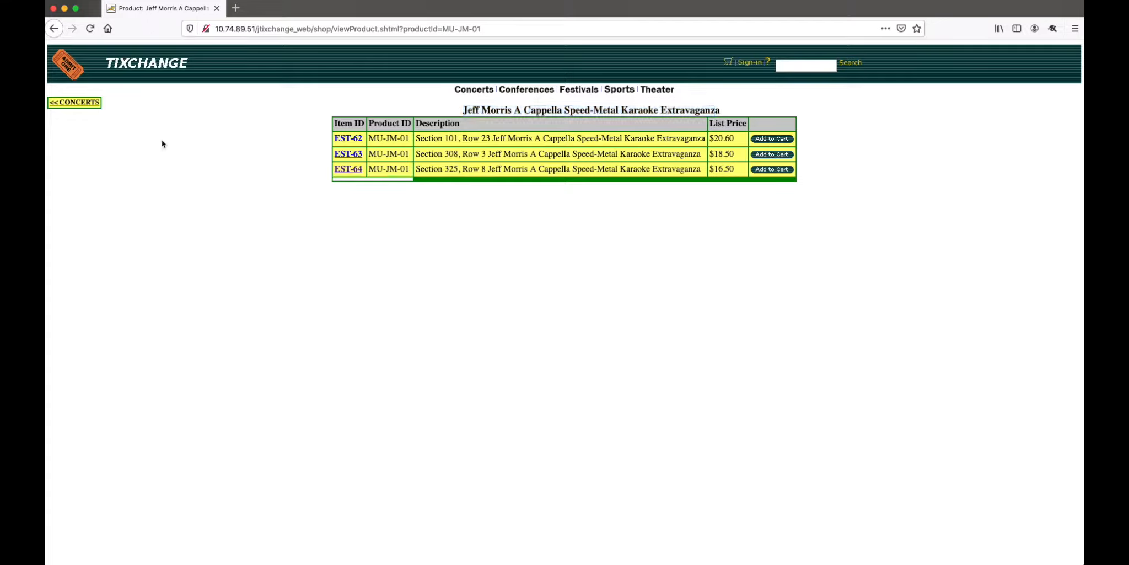
# Go back to the store's main menu, view the Theater product Jersey Shore Boys and return to the main menu.
pyautogui.click(83, 103)
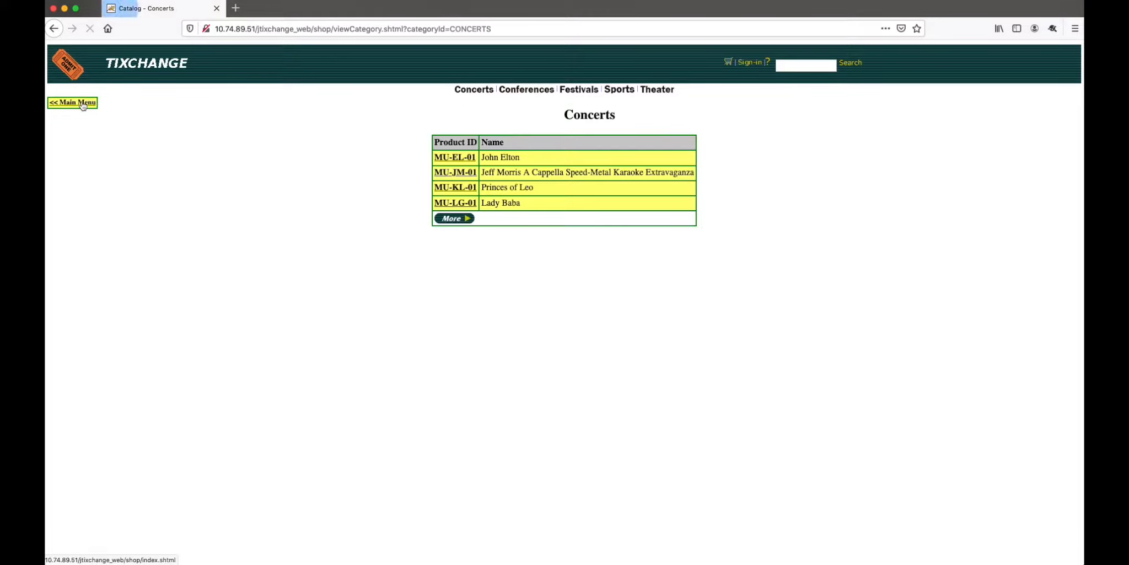
pyautogui.click(76, 103)
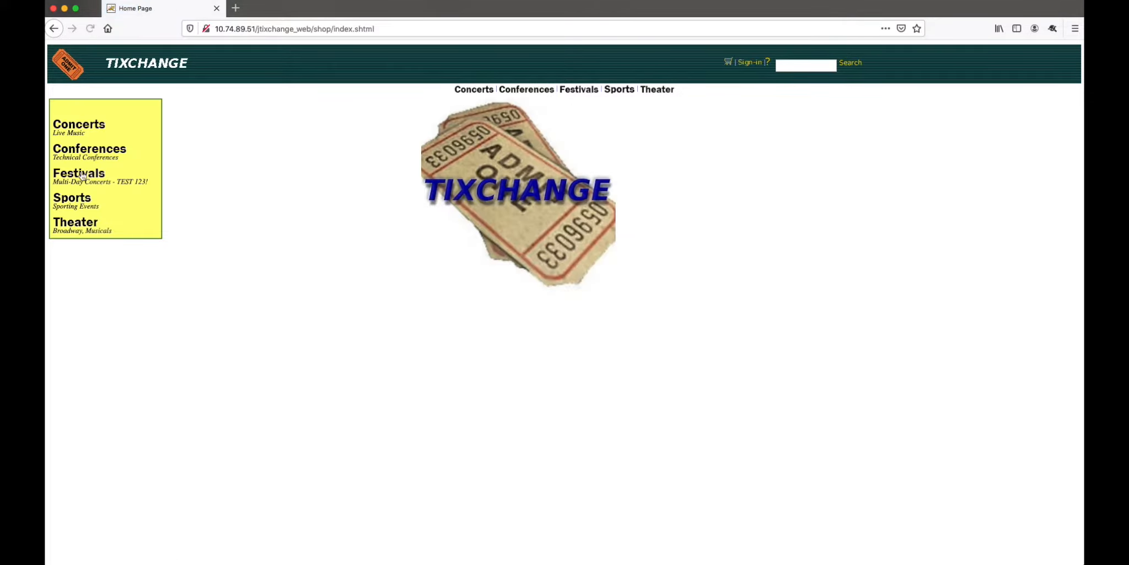
pyautogui.click(79, 223)
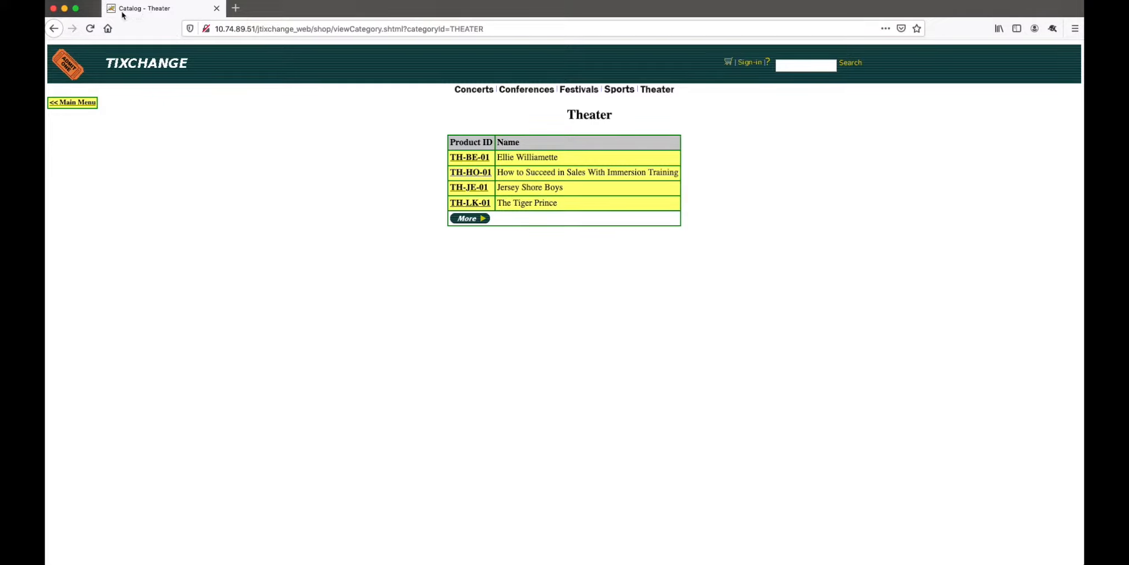
pyautogui.click(470, 191)
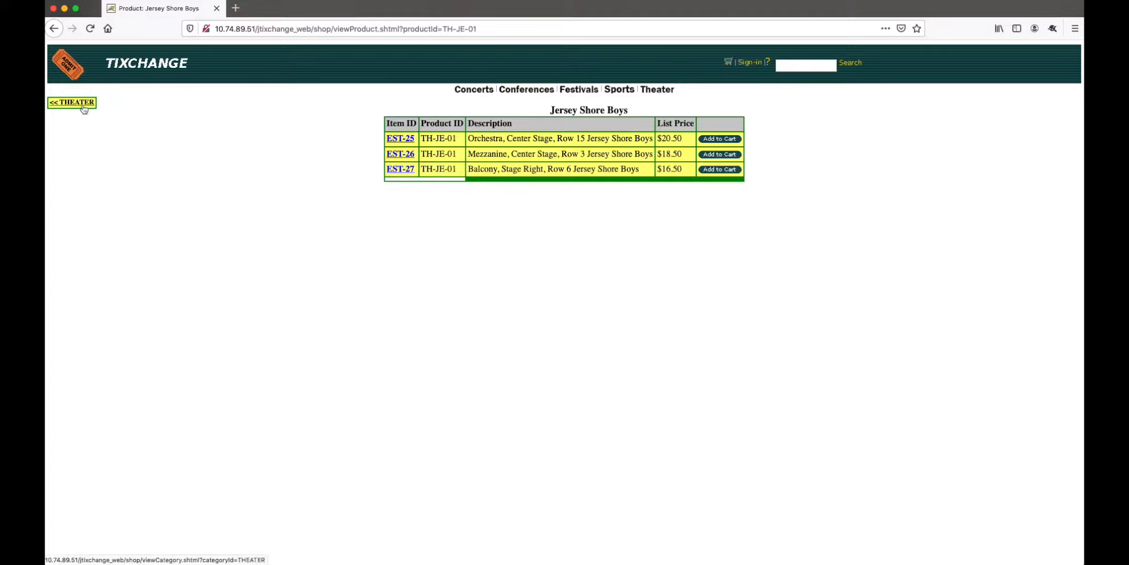
pyautogui.click(84, 107)
pyautogui.click(87, 106)
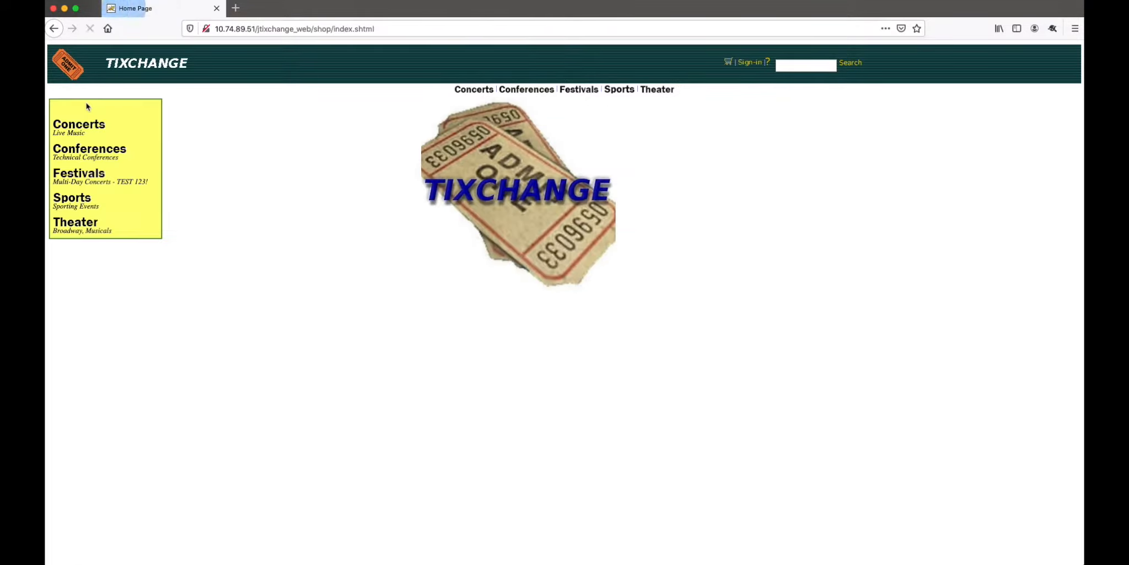
# Add the Section 325 ticket (EST-64) of concert MU-JM-01 to the cart and return to the main menu.
pyautogui.click(91, 128)
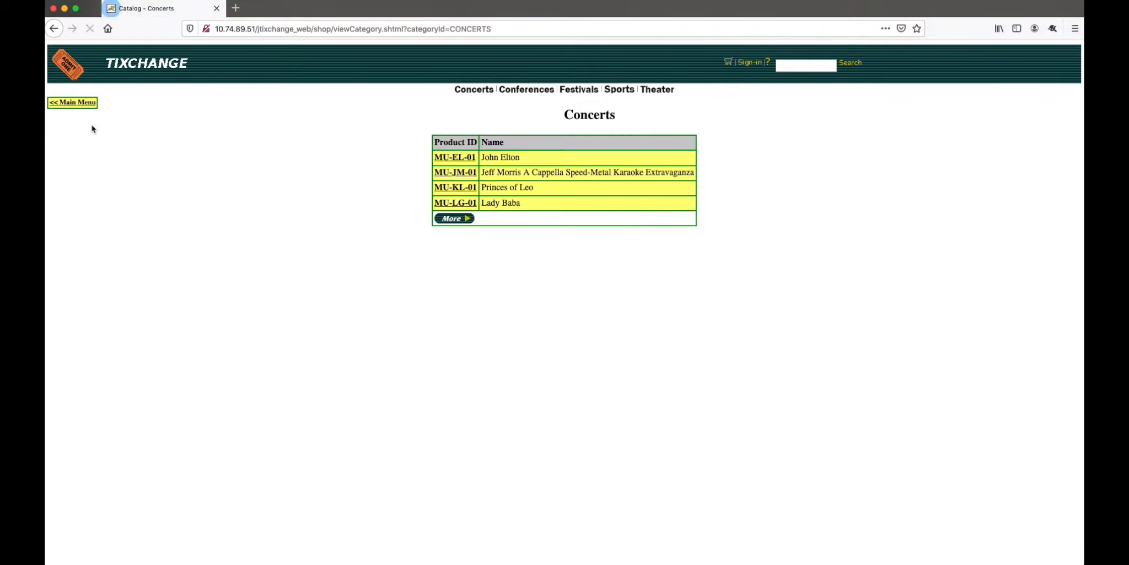
pyautogui.click(456, 173)
pyautogui.click(773, 172)
pyautogui.click(70, 103)
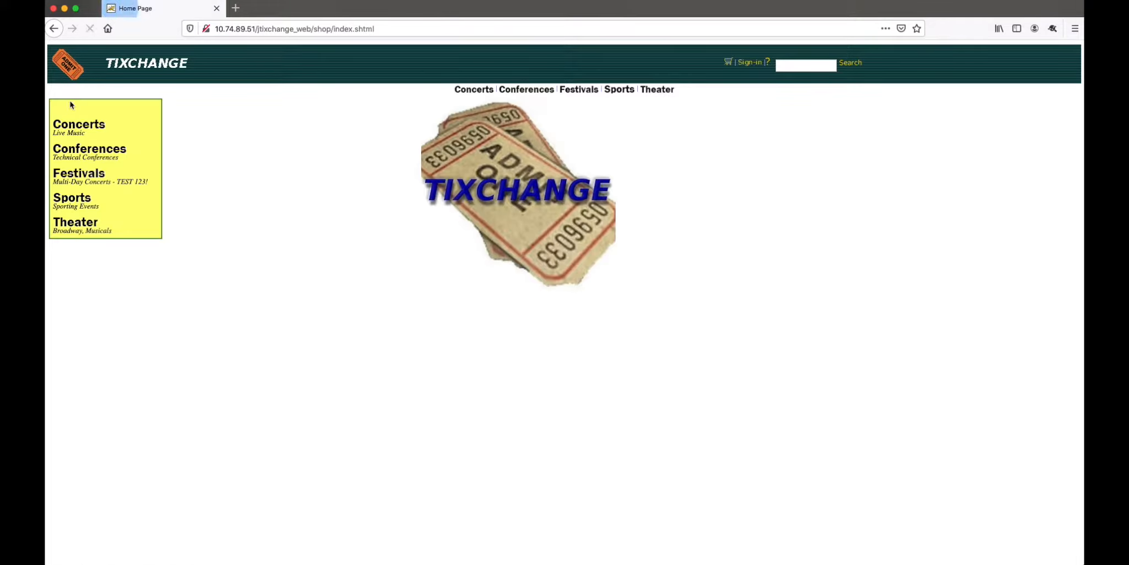
# Add the Section 308 ticket (EST-76) of sports event SP-CR-01 to the cart and continue through checkout.
pyautogui.click(82, 198)
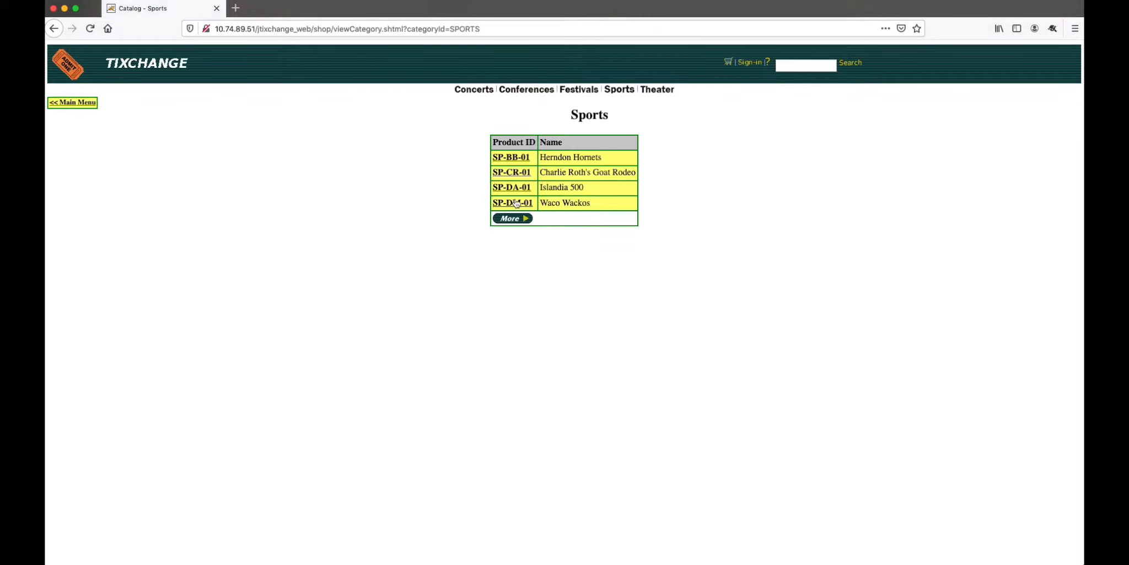
pyautogui.click(513, 173)
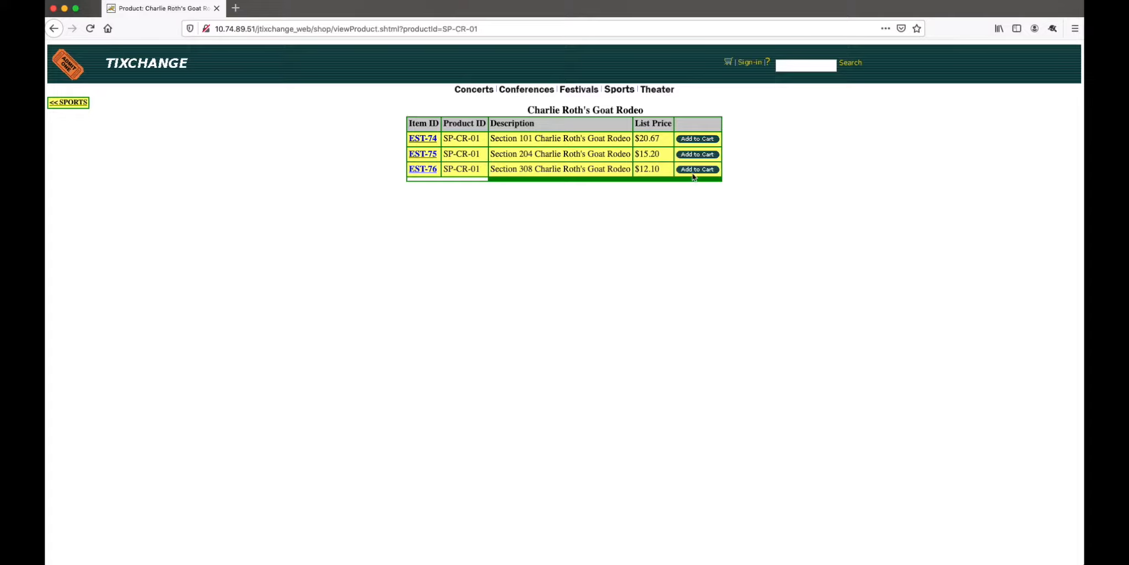
pyautogui.click(694, 171)
pyautogui.click(565, 230)
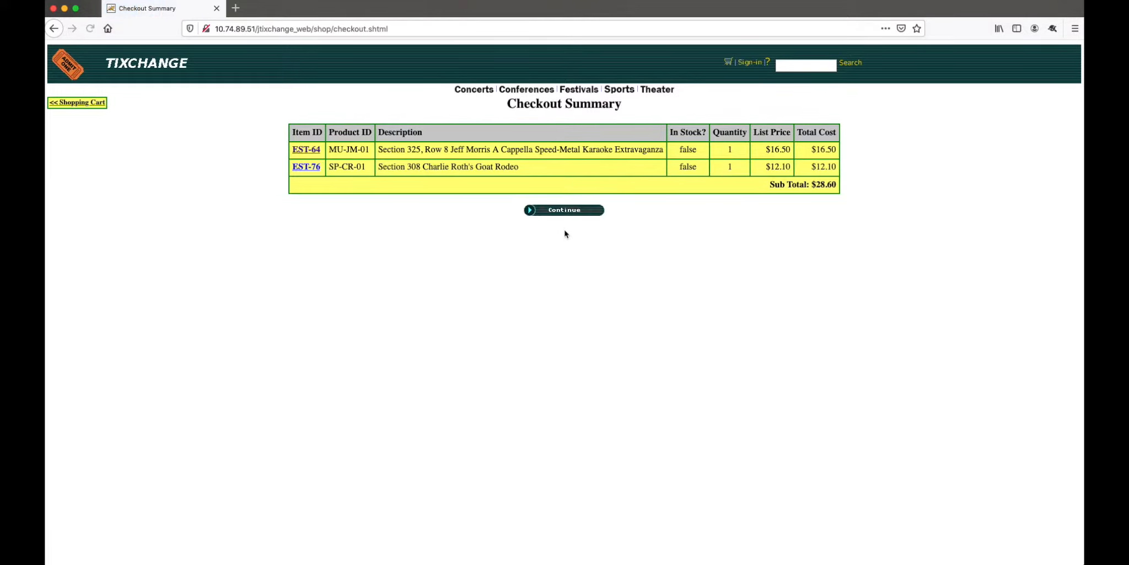
pyautogui.click(569, 211)
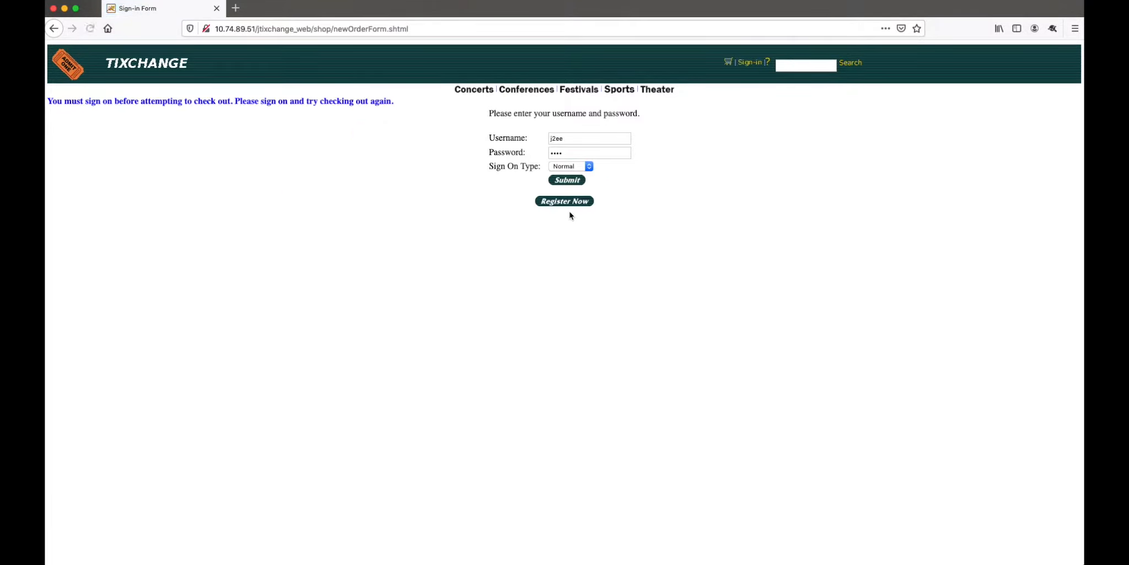
# Sign in to the store with the account username and password, keeping the Normal sign-on type.
pyautogui.moveTo(571, 138); pyautogui.dragTo(489, 122)
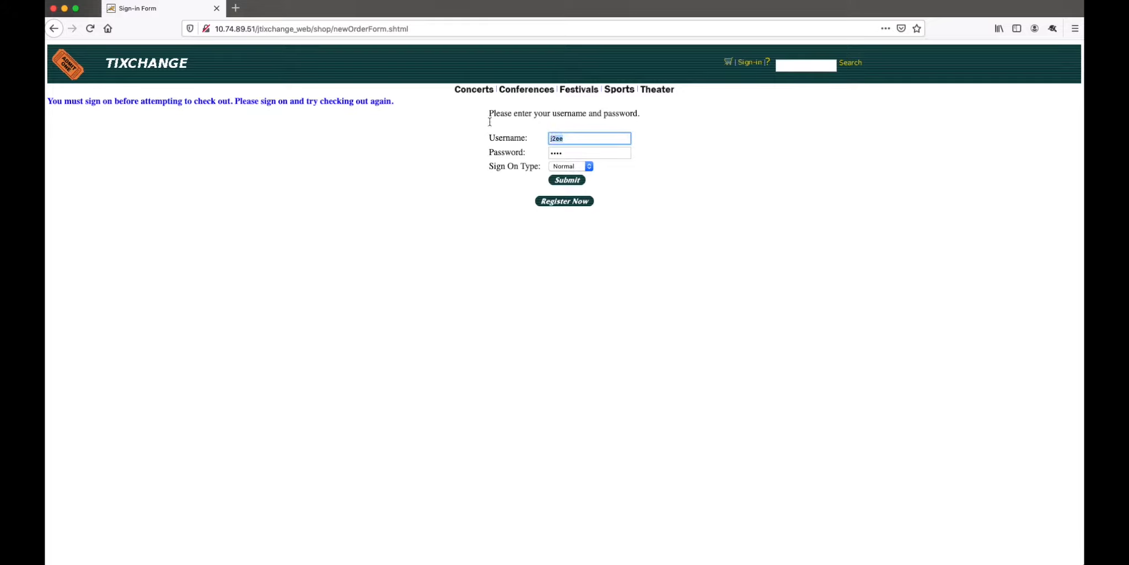
pyautogui.write('user5')
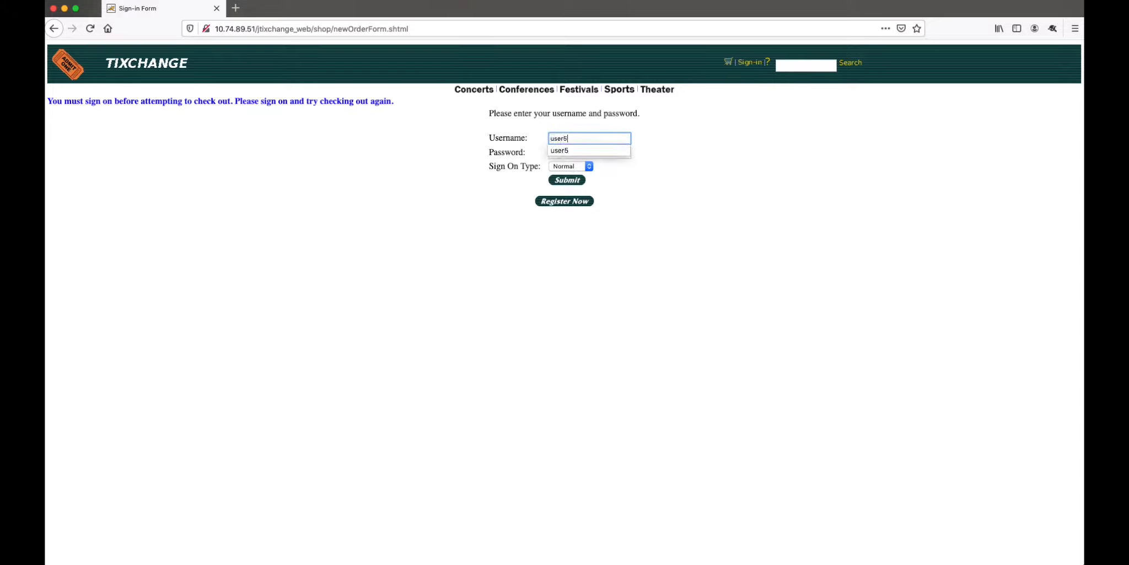
pyautogui.press('Tab')
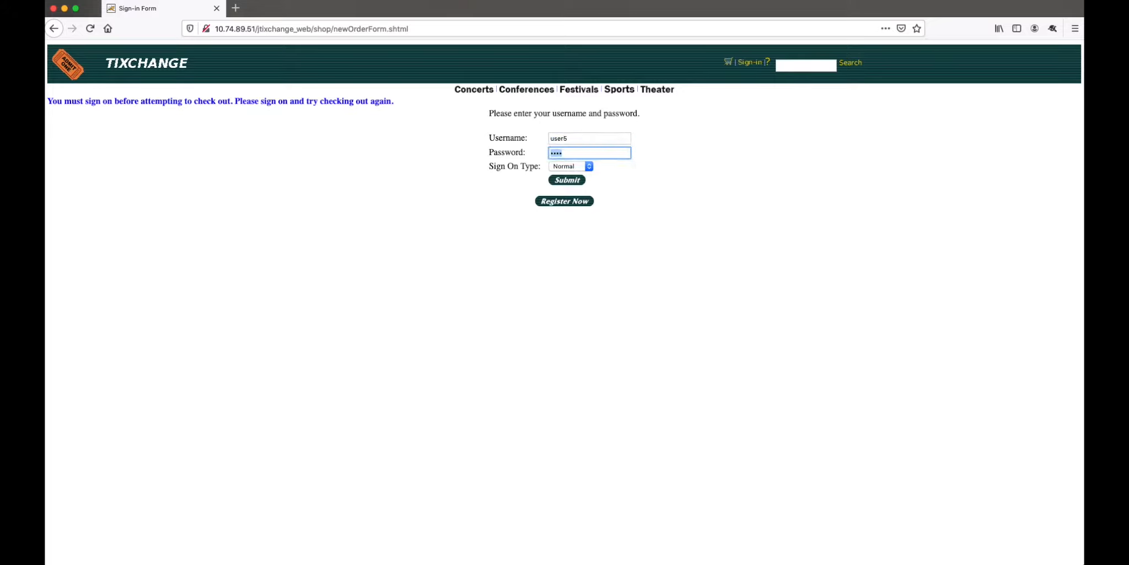
pyautogui.write('user5')
pyautogui.click(567, 181)
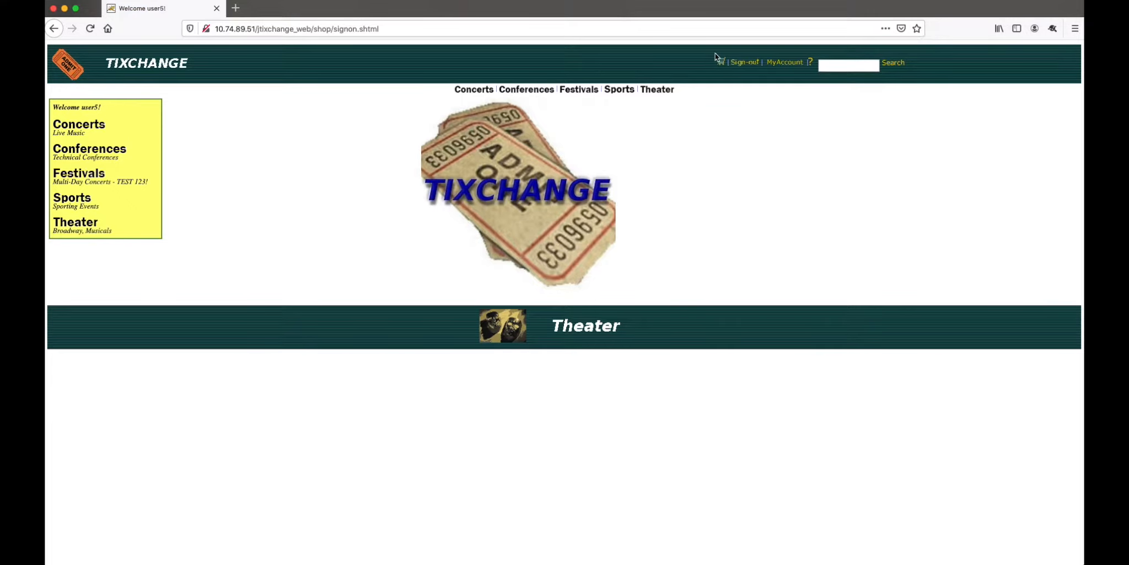
# Reopen the shopping cart and proceed through the checkout summary to the new order form.
pyautogui.click(720, 66)
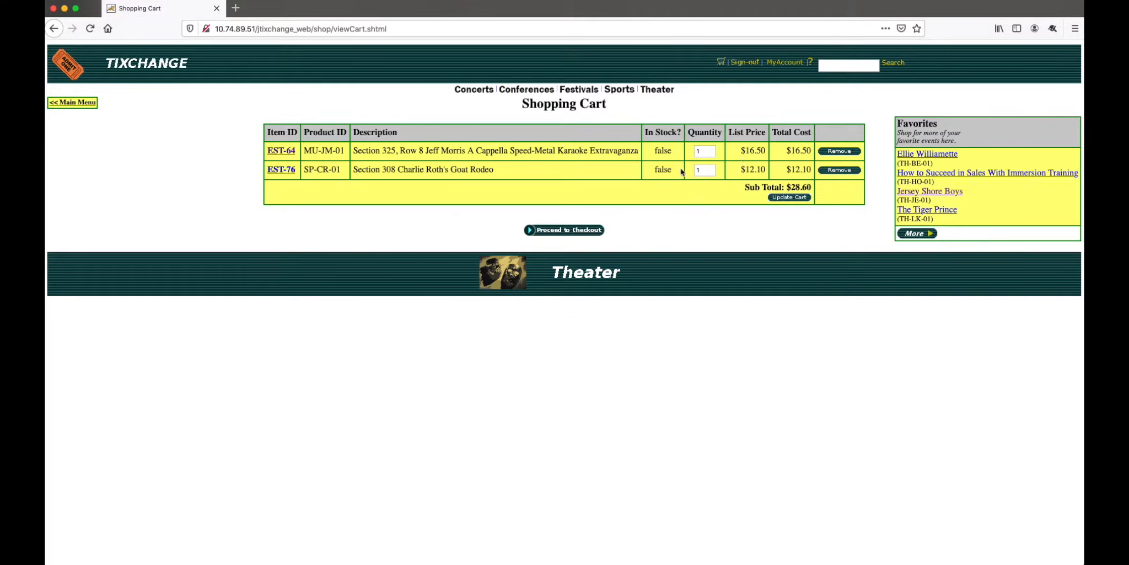
pyautogui.moveTo(625, 109); pyautogui.dragTo(526, 99)
pyautogui.click(638, 114)
pyautogui.click(586, 234)
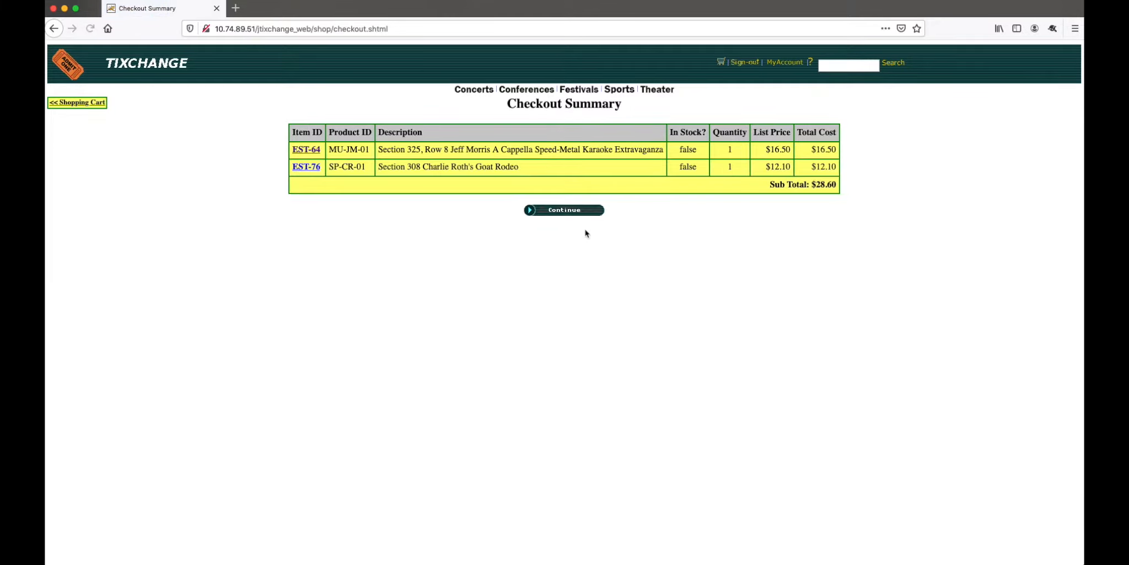
pyautogui.click(582, 213)
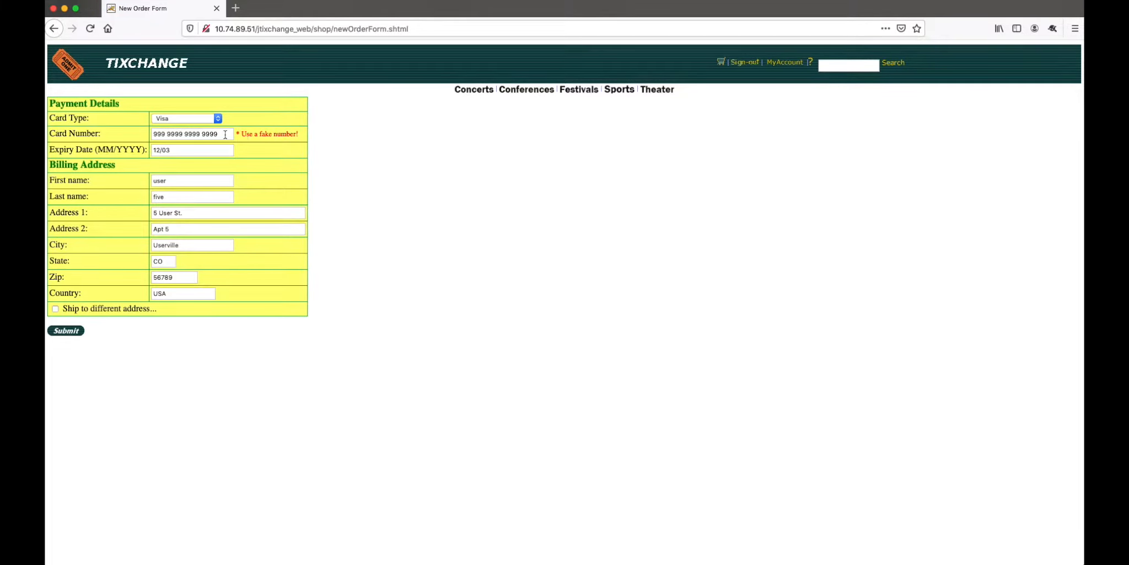
# Submit and confirm the order with the prefilled payment and billing details, and sign out of the store.
pyautogui.moveTo(223, 134); pyautogui.dragTo(159, 125)
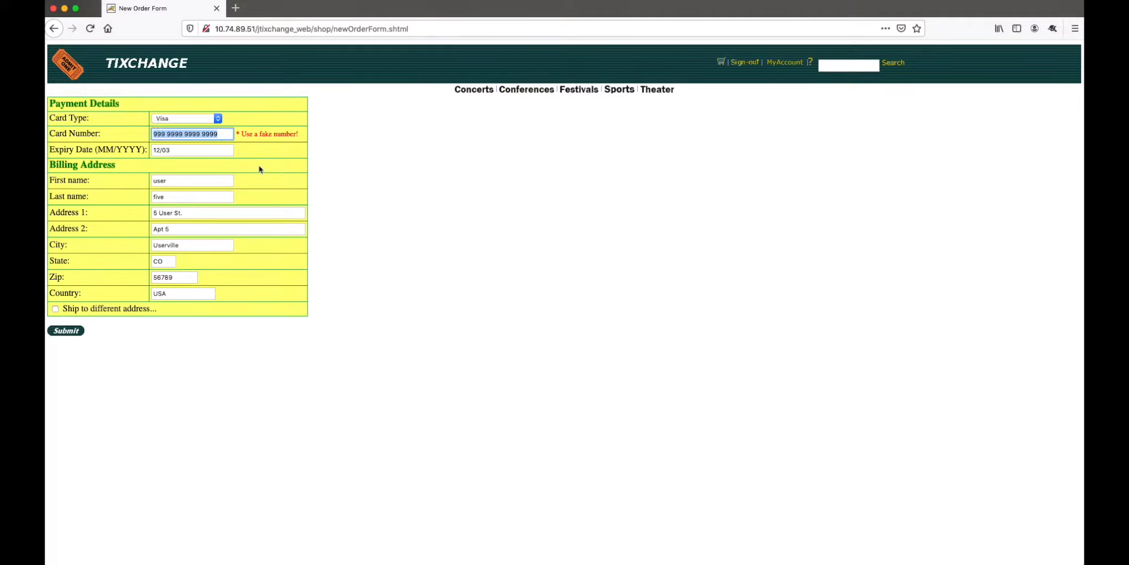
pyautogui.click(325, 168)
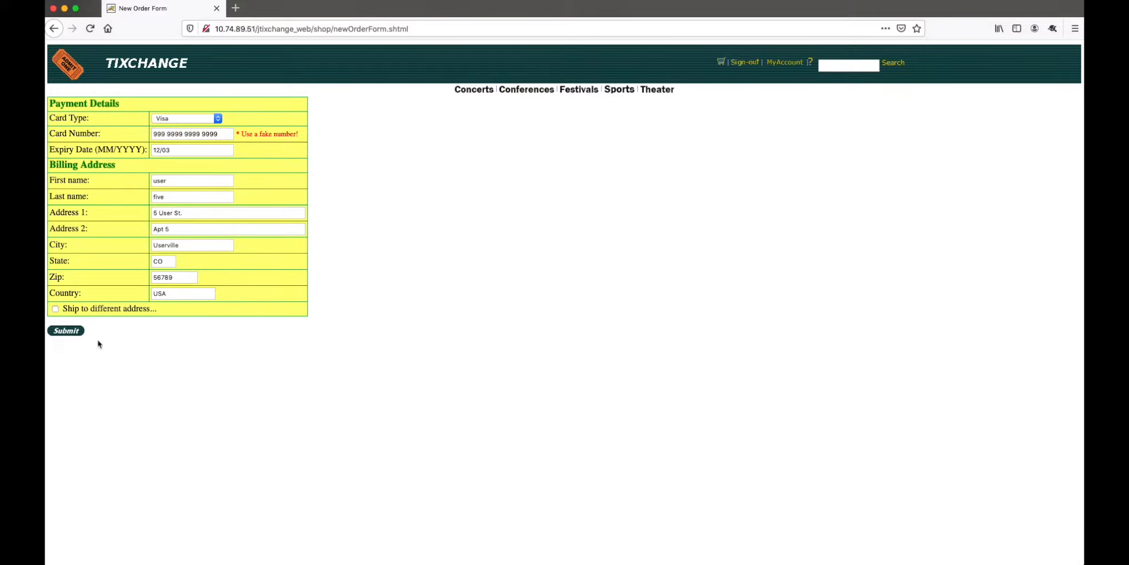
pyautogui.click(77, 332)
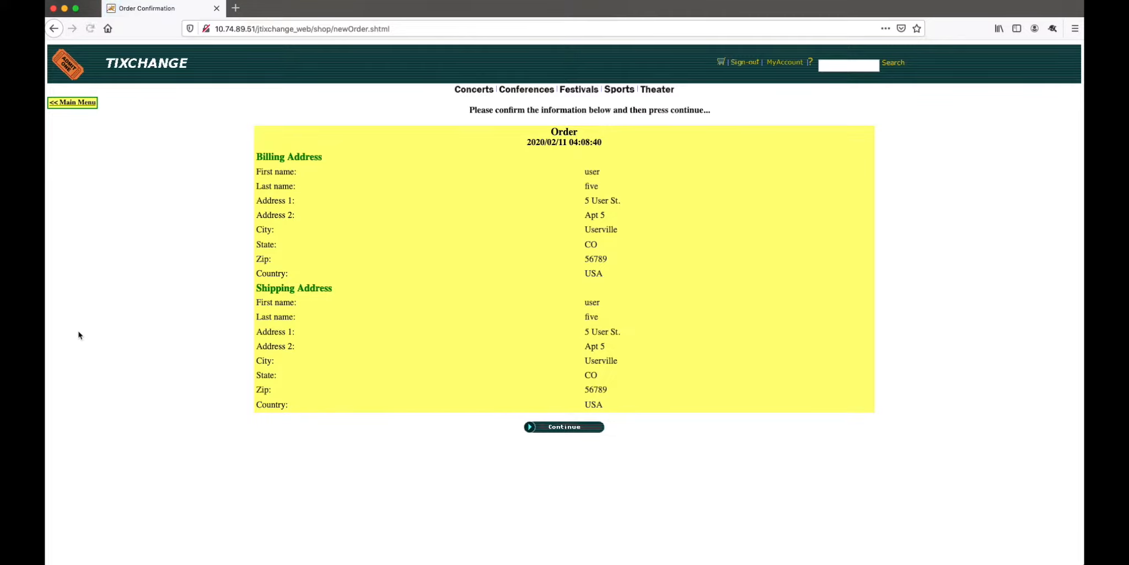
pyautogui.click(544, 428)
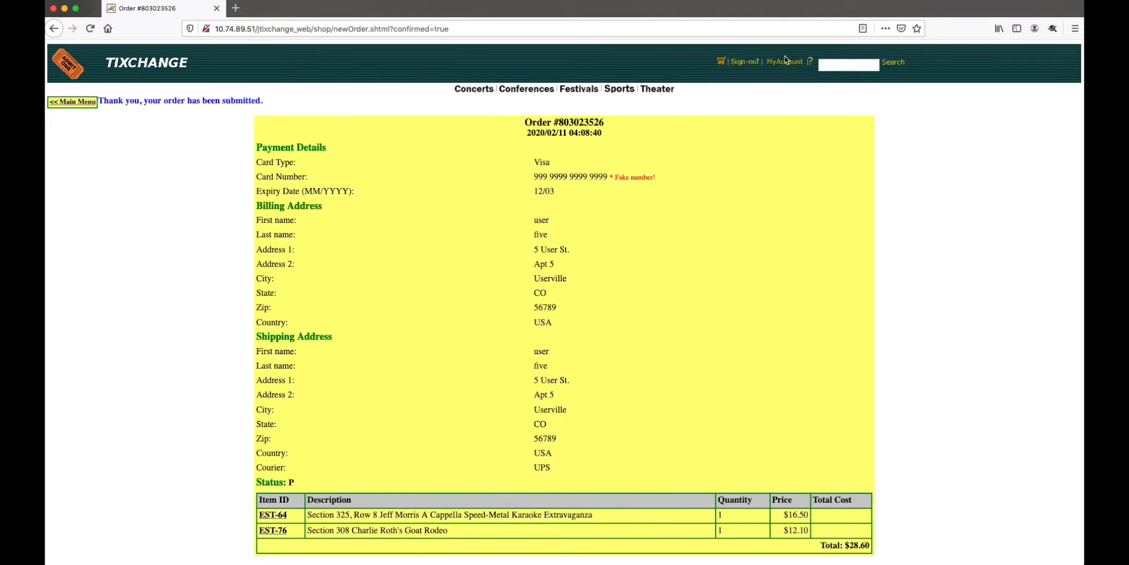
pyautogui.click(746, 64)
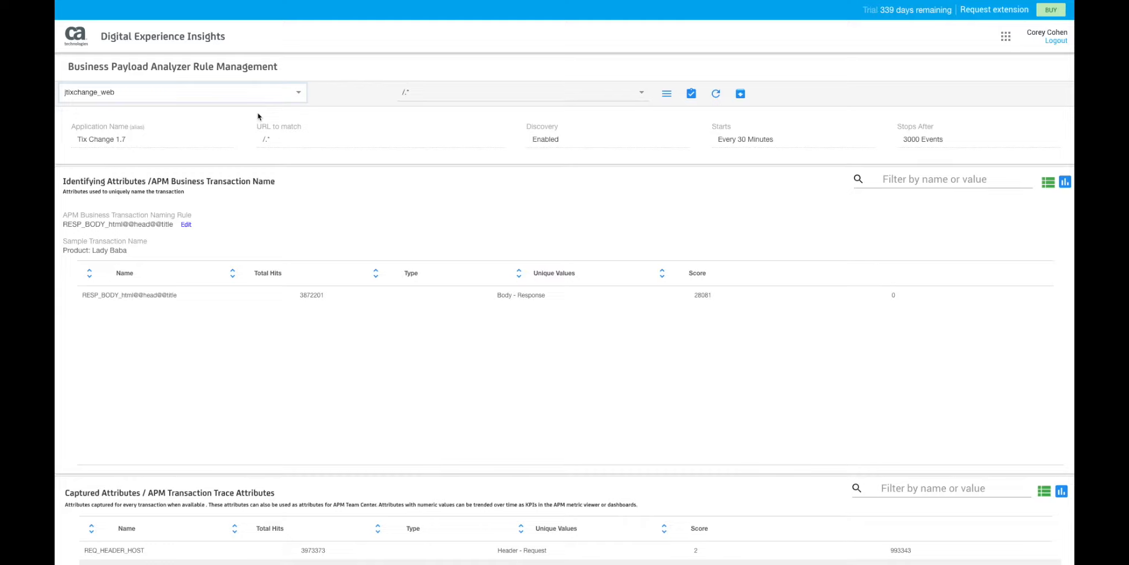
# Review the captured and disregarded attribute lists and inspect the details of the disregarded REQ_HEADER_X_FORWARDED_HOST attribute.
pyautogui.scroll(-6, 502, 293)
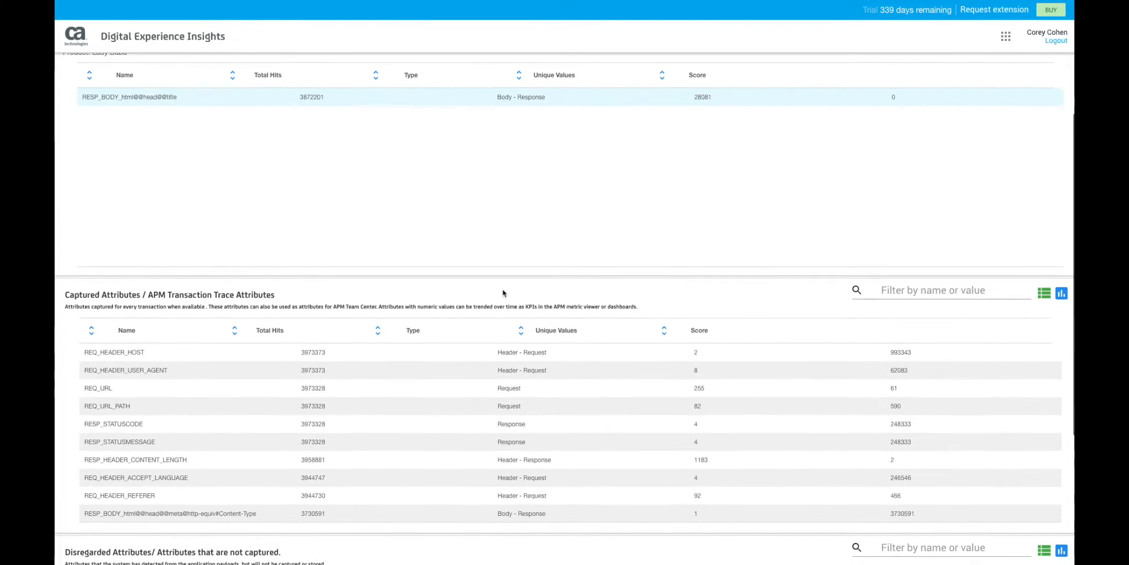
pyautogui.scroll(-5, 502, 288)
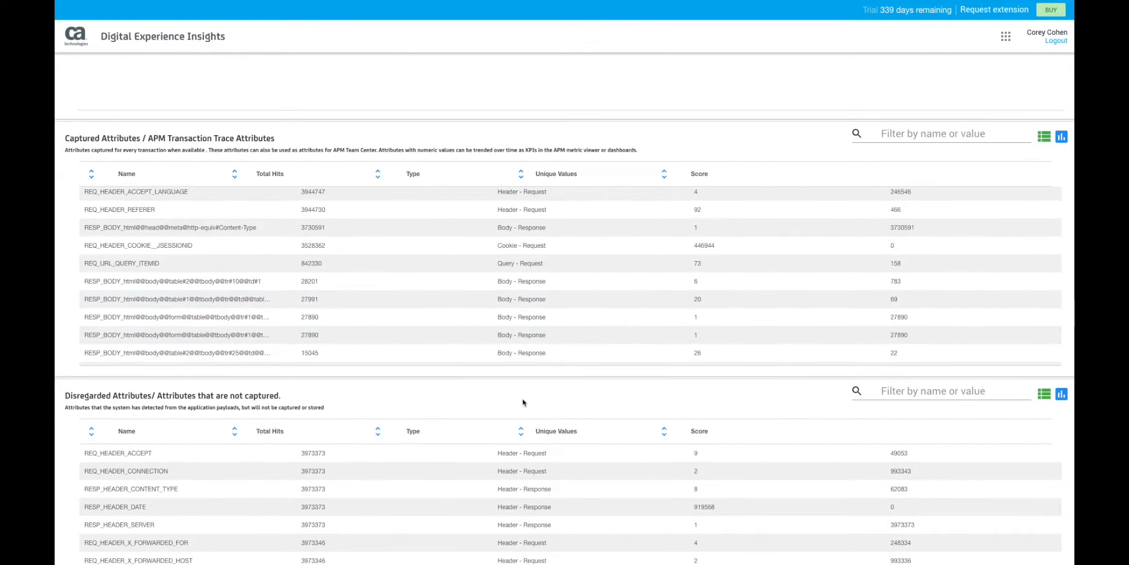
pyautogui.scroll(-2, 522, 398)
pyautogui.scroll(-5, 522, 402)
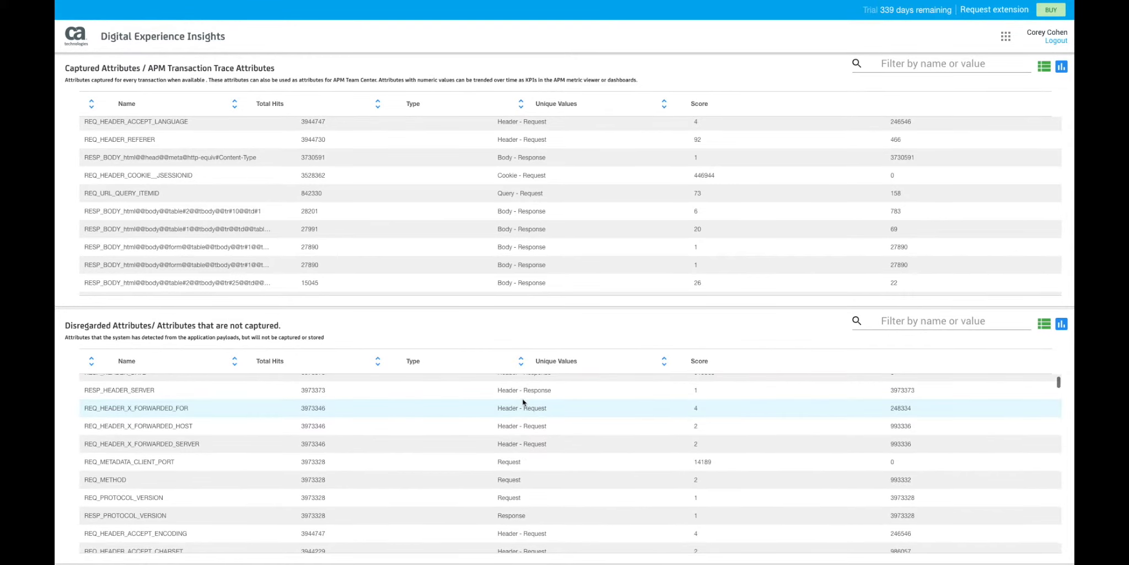
pyautogui.scroll(2, 523, 402)
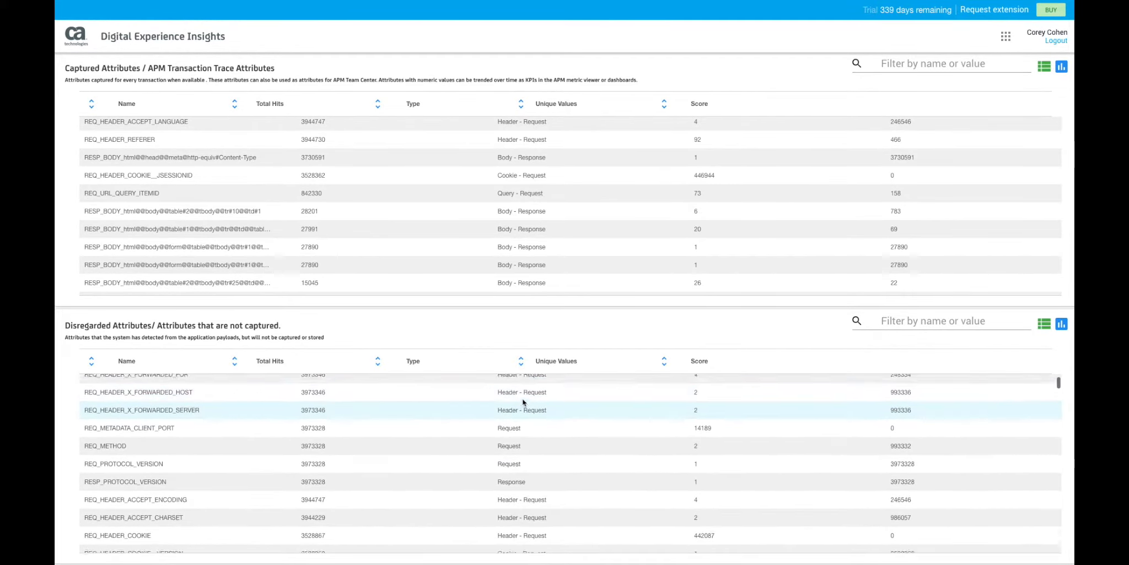
pyautogui.scroll(1, 523, 402)
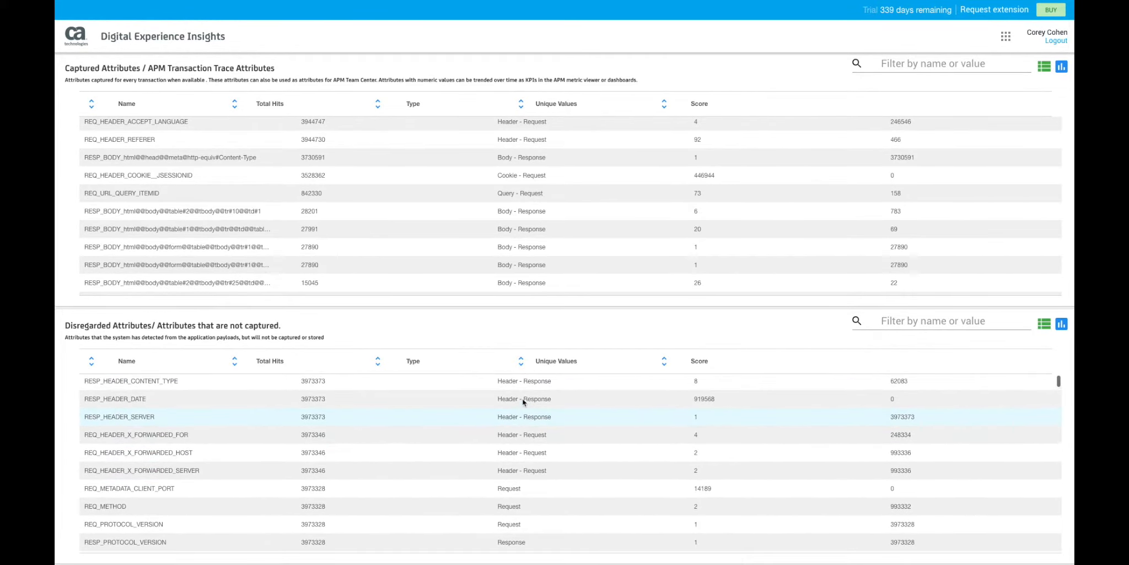
pyautogui.doubleClick(486, 459)
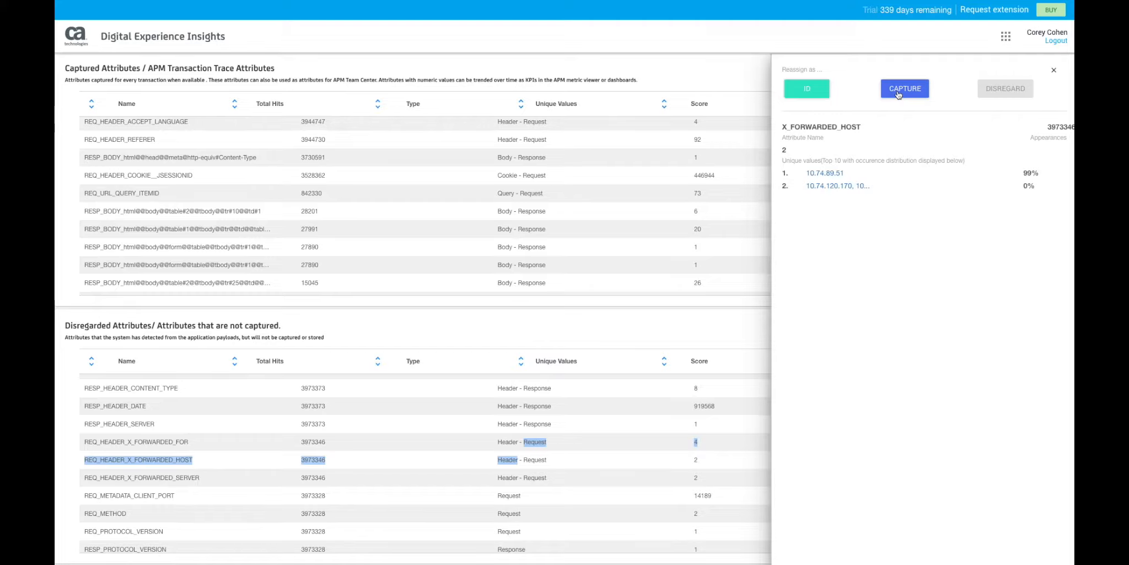
pyautogui.click(722, 317)
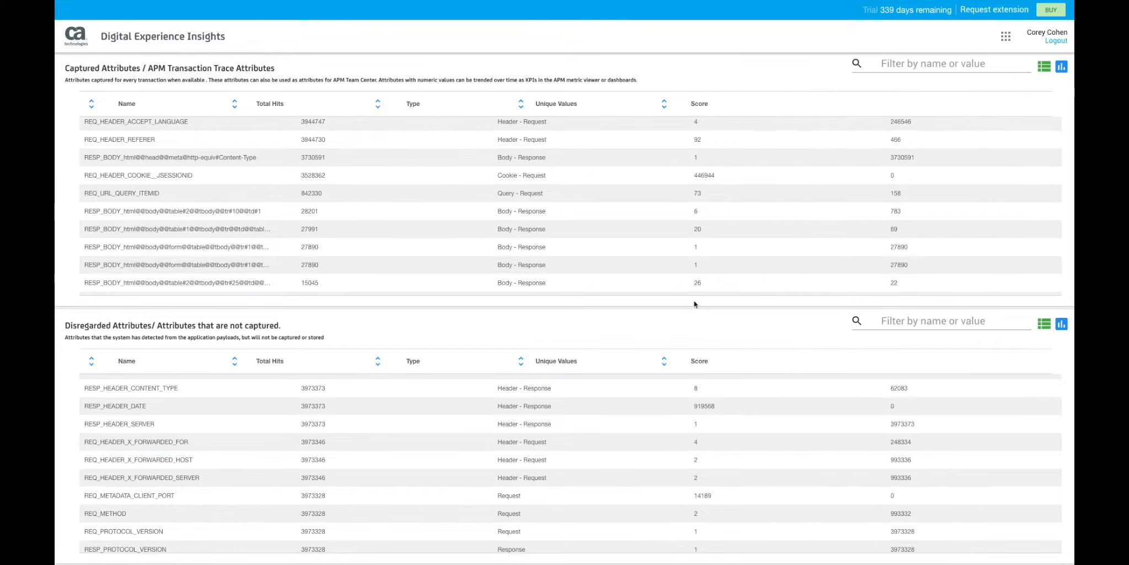
# Try to refine the captured REQ_URL_PATH value by word capture, with Forward Slash(/) as term separator and the jtixchange_web term ignored.
pyautogui.scroll(5, 653, 252)
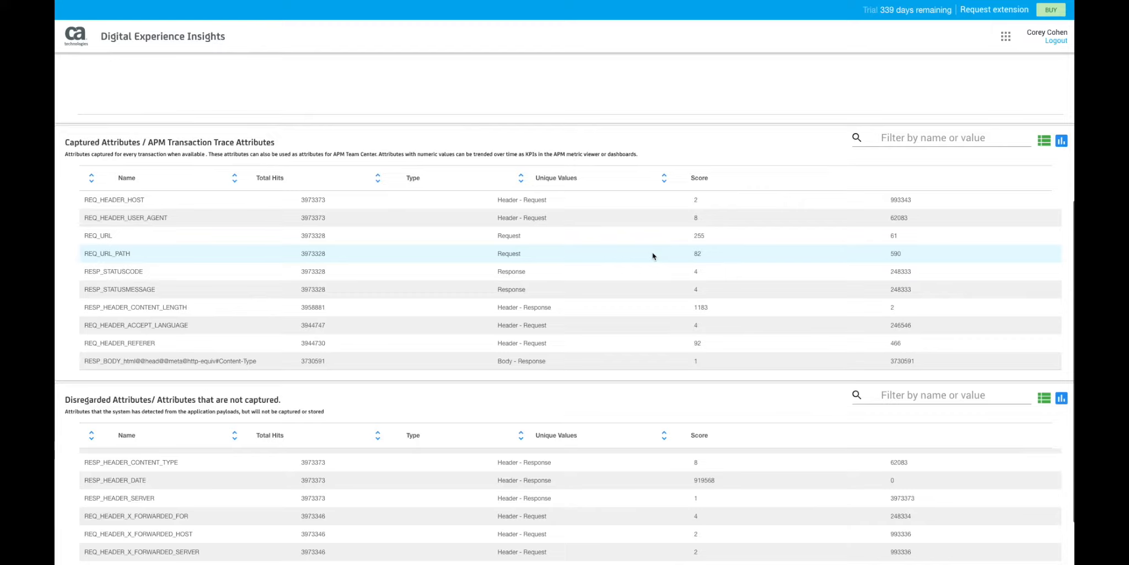
pyautogui.doubleClick(597, 250)
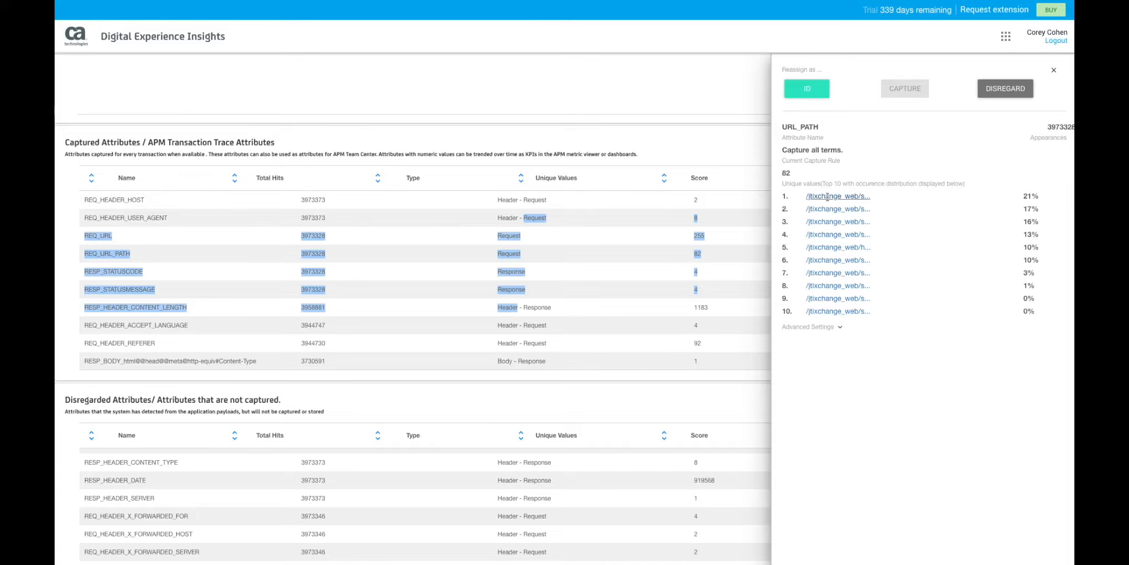
pyautogui.click(819, 196)
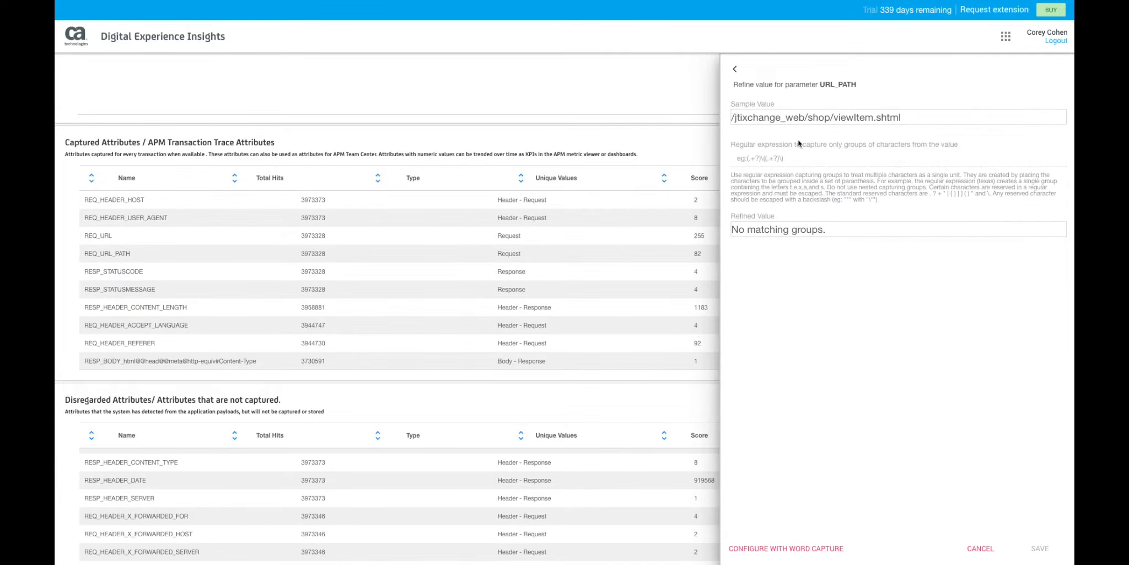
pyautogui.click(790, 548)
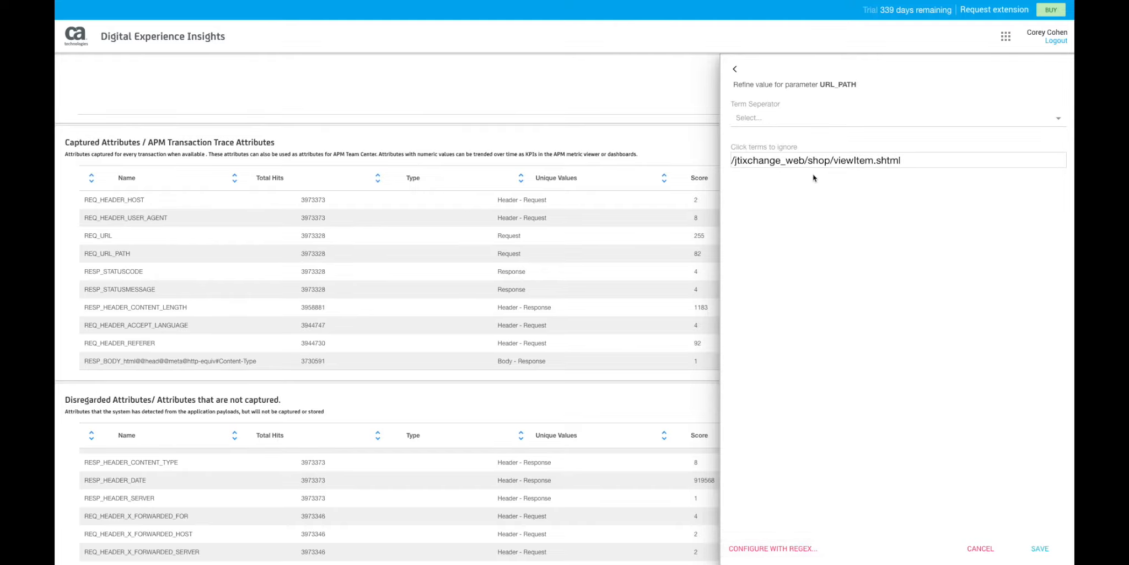
pyautogui.click(808, 119)
pyautogui.scroll(-3, 807, 153)
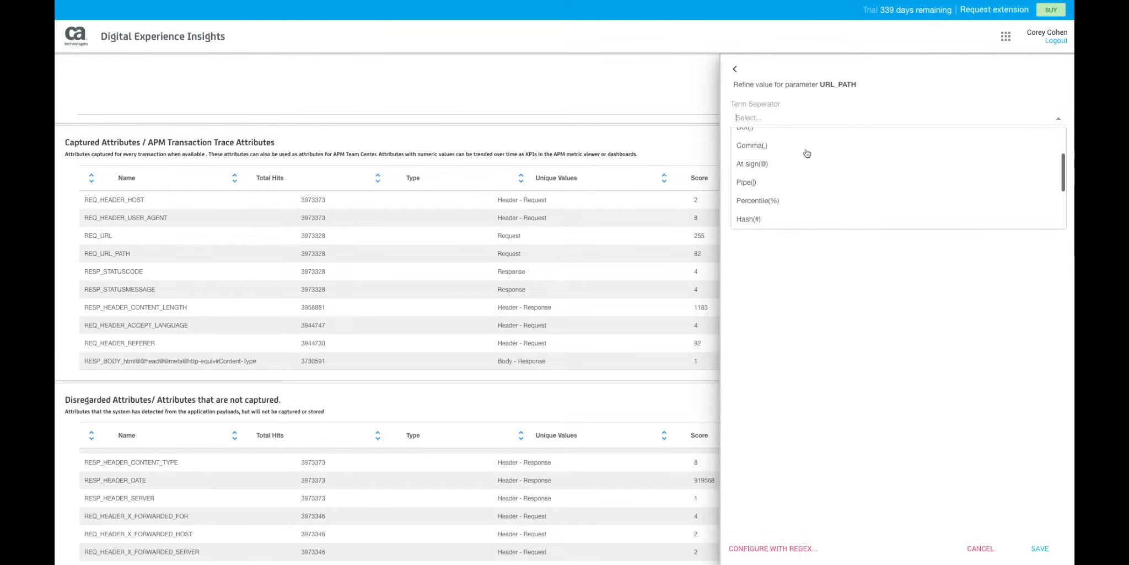
pyautogui.scroll(-3, 806, 154)
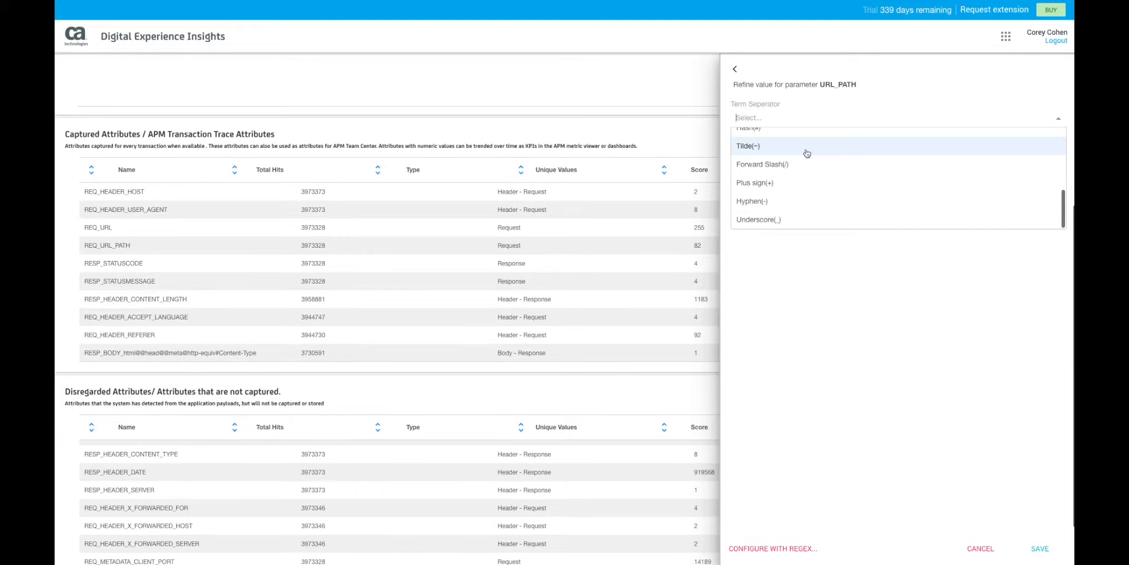
pyautogui.click(806, 164)
pyautogui.click(767, 160)
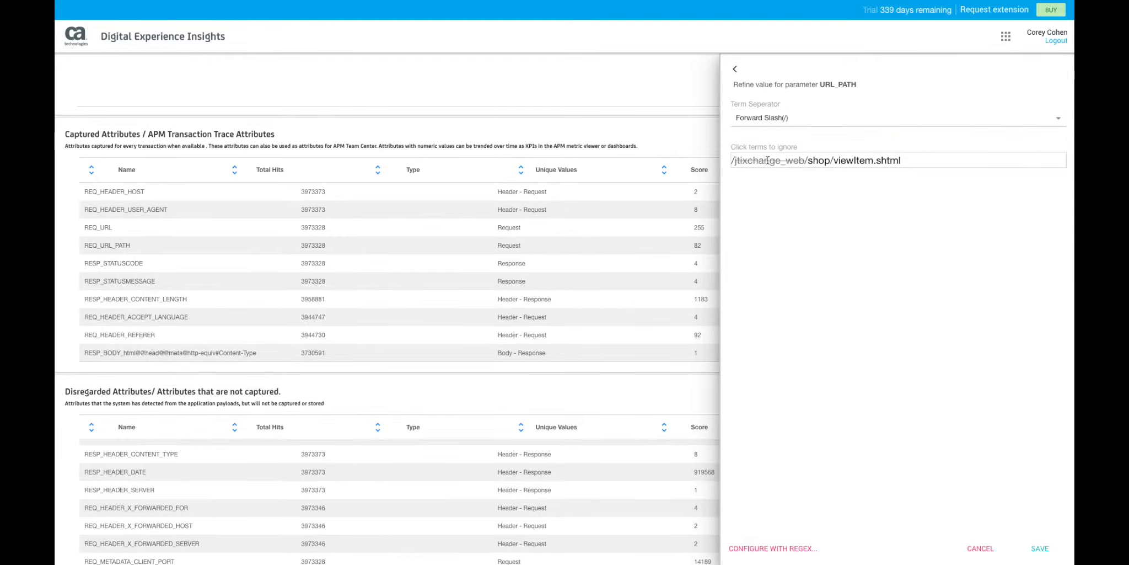
pyautogui.click(796, 548)
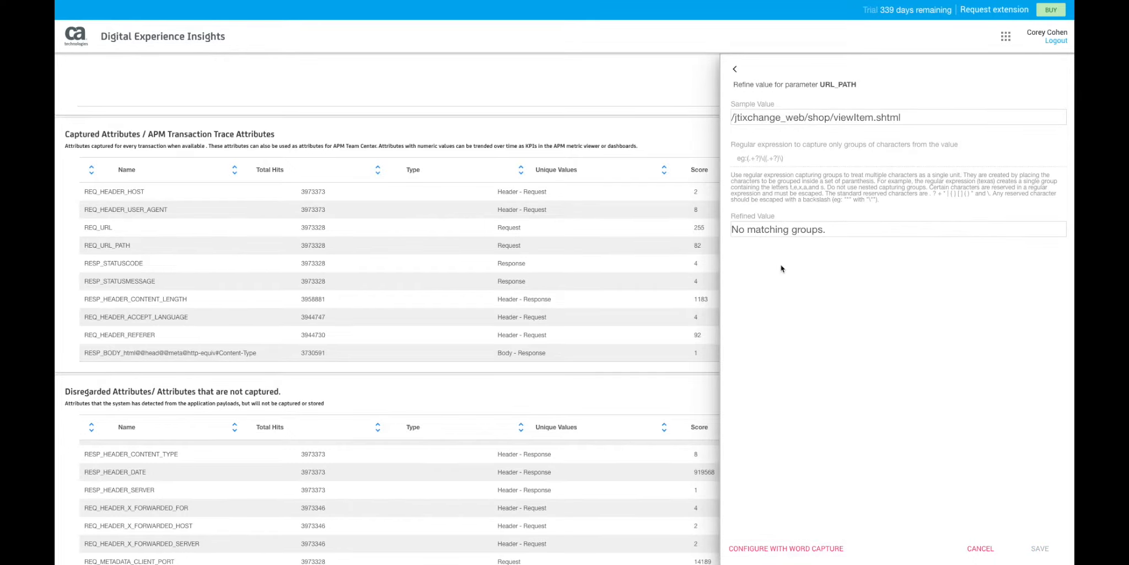
pyautogui.click(981, 548)
# Filter the captured attributes by the value "visa".
pyautogui.scroll(3, 729, 326)
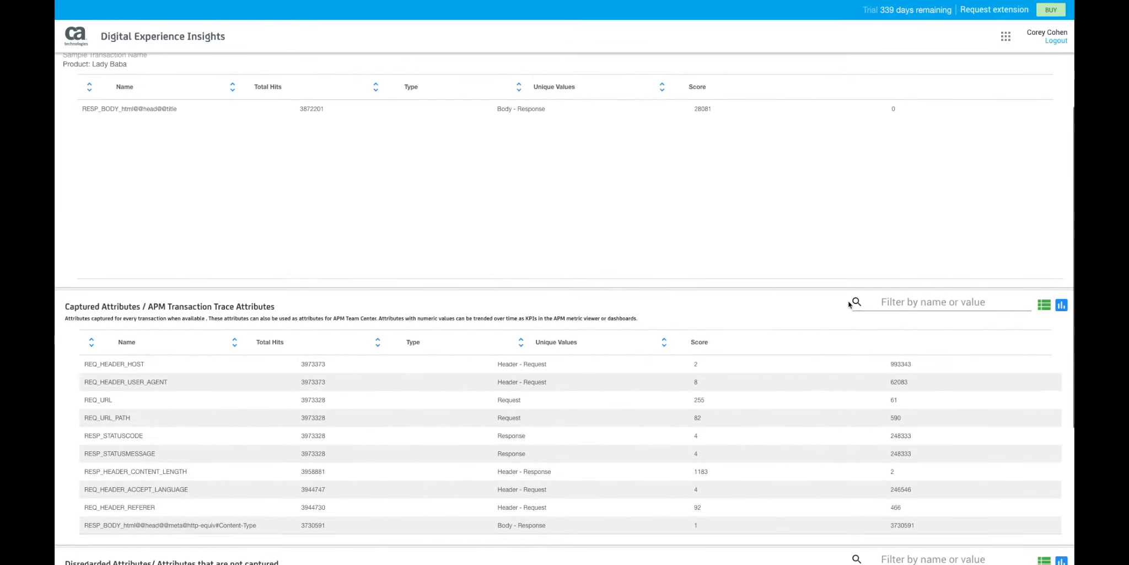
pyautogui.click(898, 302)
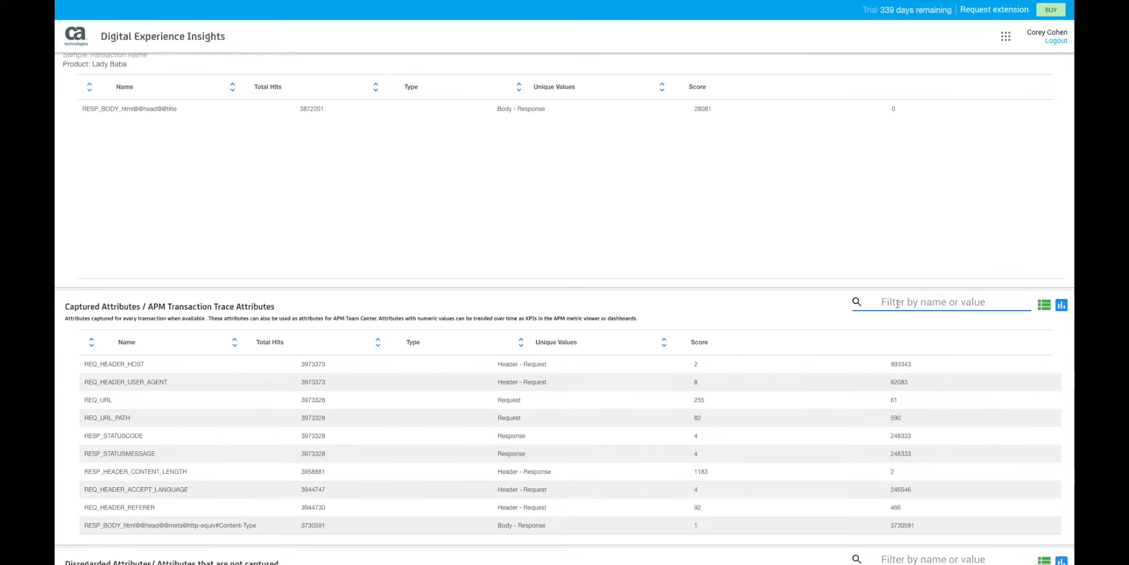
pyautogui.write('visa')
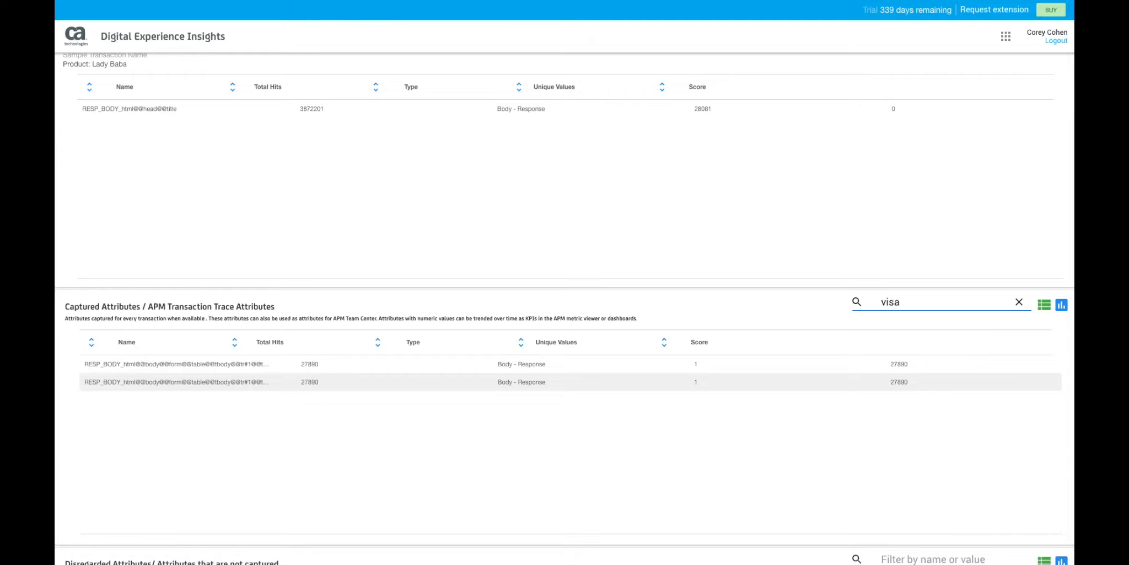
# Give the second filtered attribute the display name "Credit Card Type" in its advanced settings and save it.
pyautogui.click(789, 384)
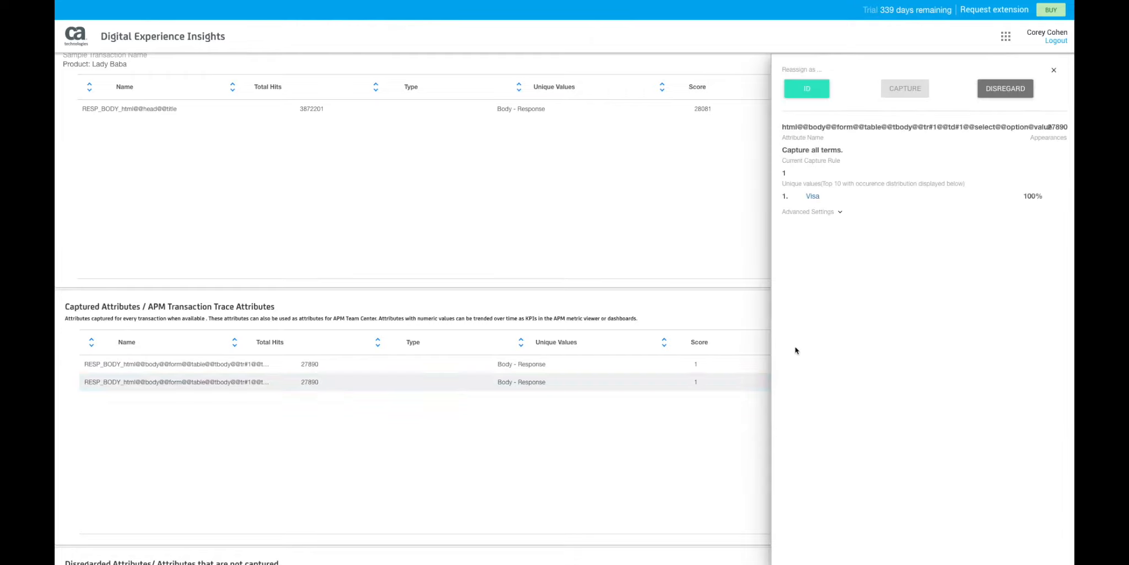
pyautogui.click(840, 211)
pyautogui.click(815, 244)
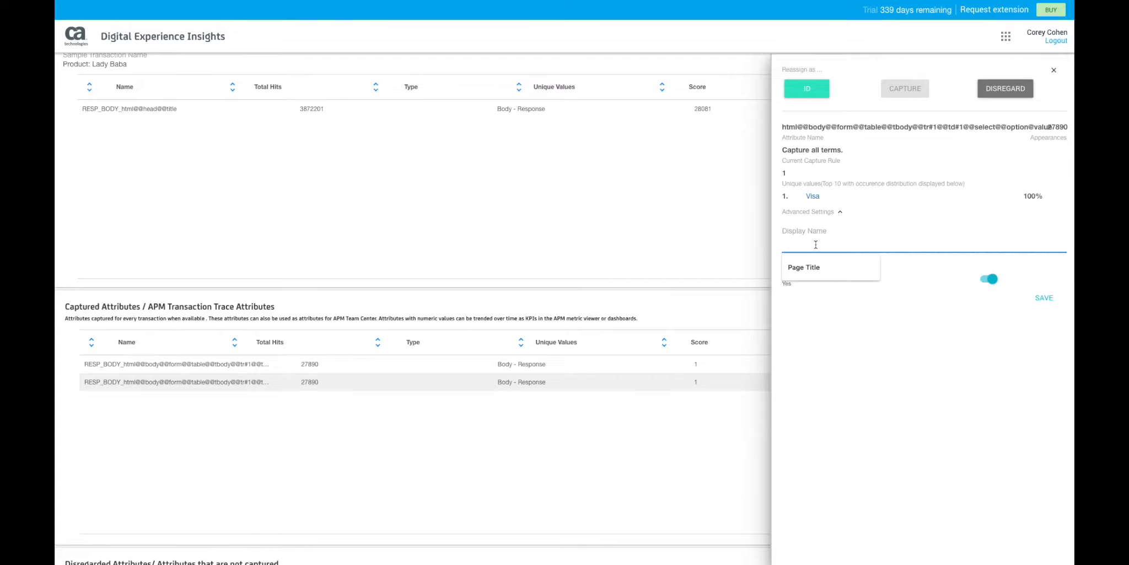
pyautogui.write('cr')
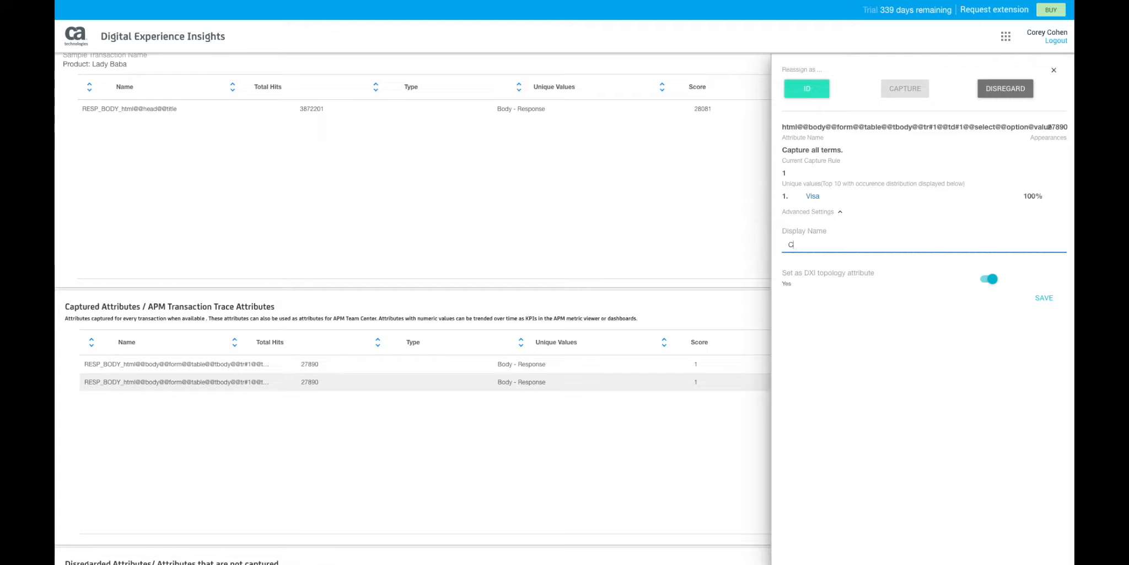
pyautogui.write('Credit Card')
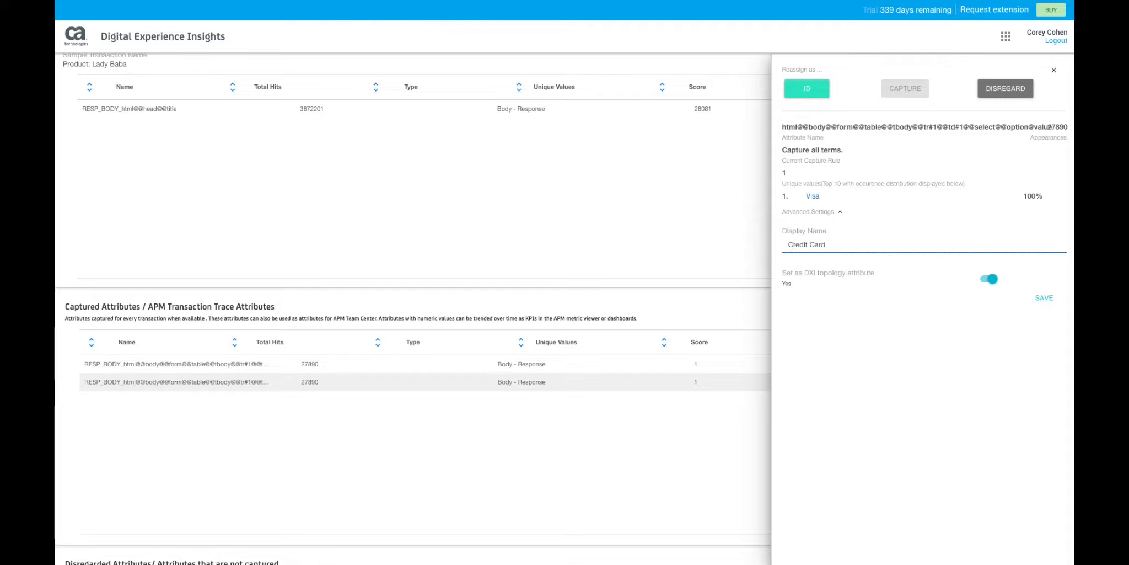
pyautogui.write(' Type')
pyautogui.click(1037, 298)
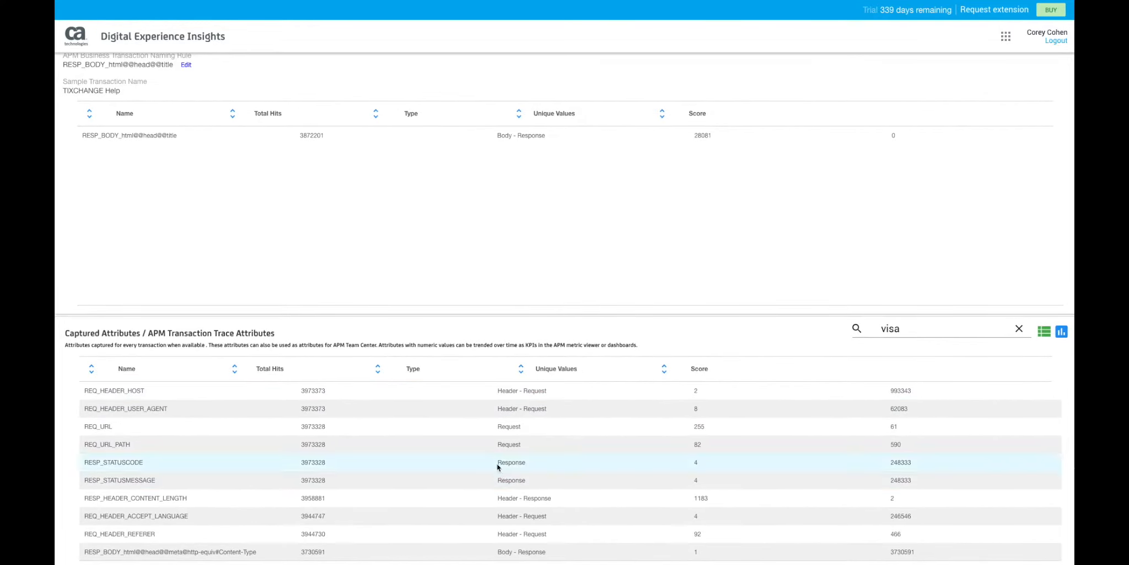
# Inspect the captured REQ_URL attribute's unique values and reassignment options, and close its details.
pyautogui.click(479, 431)
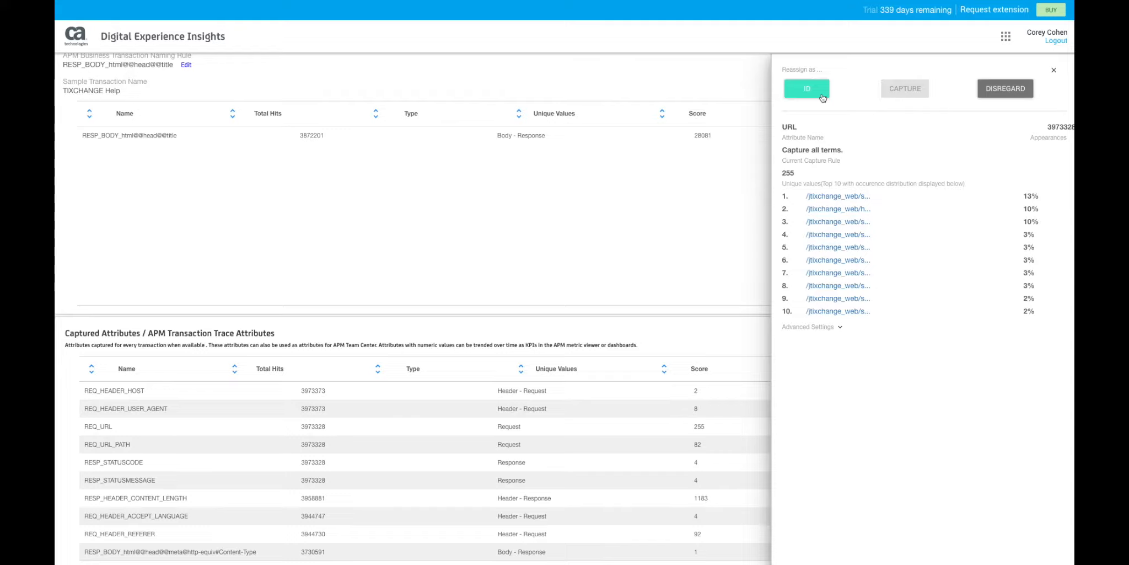
pyautogui.click(745, 211)
# Try to add another attribute to the APM business transaction naming rule.
pyautogui.scroll(3, 745, 212)
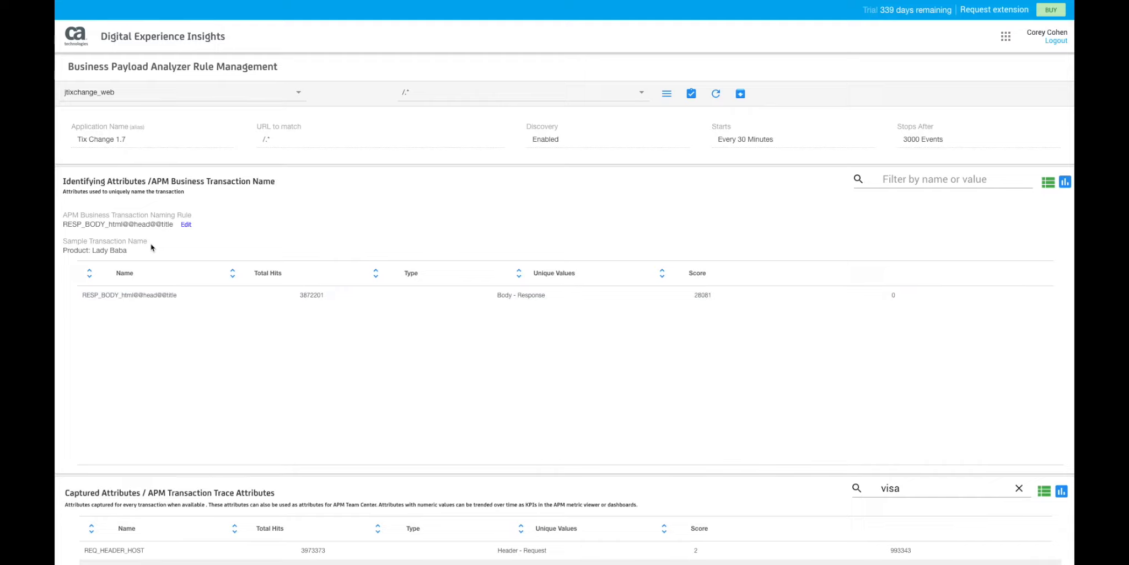
pyautogui.click(185, 224)
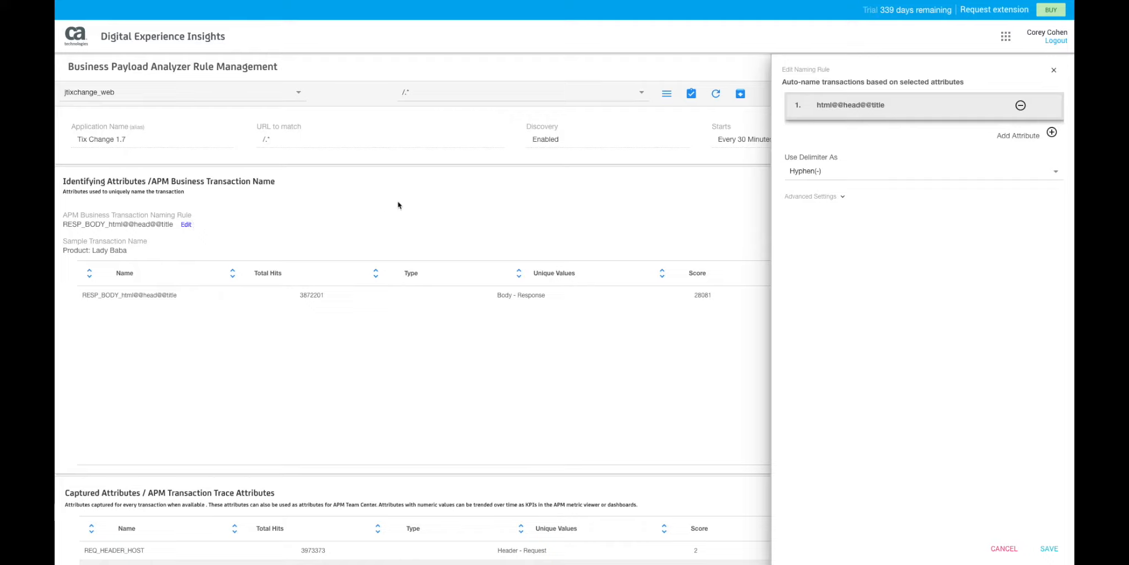
pyautogui.click(1051, 134)
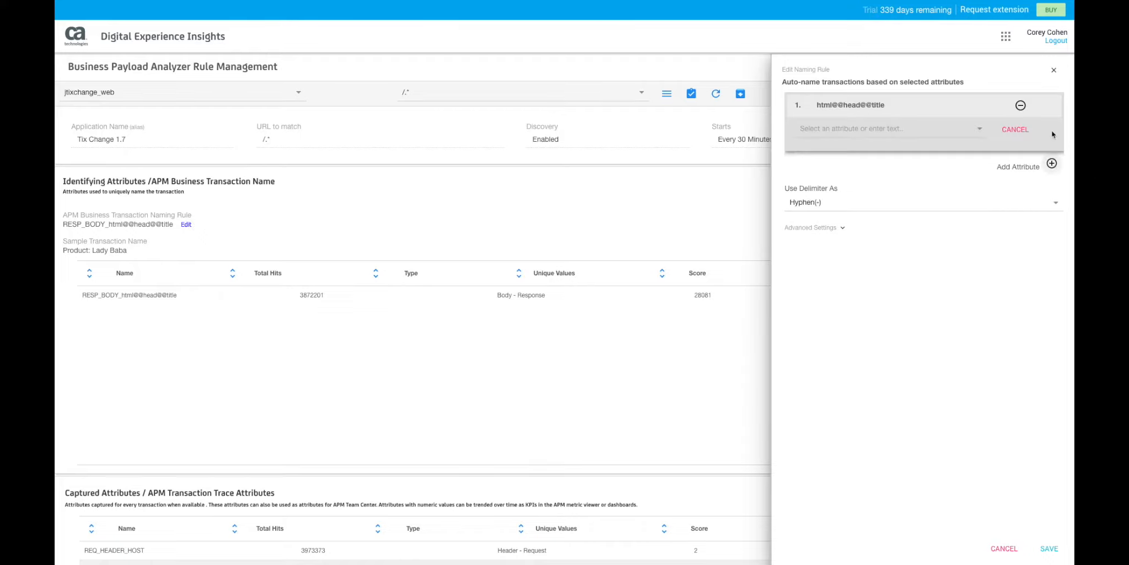
pyautogui.click(1020, 131)
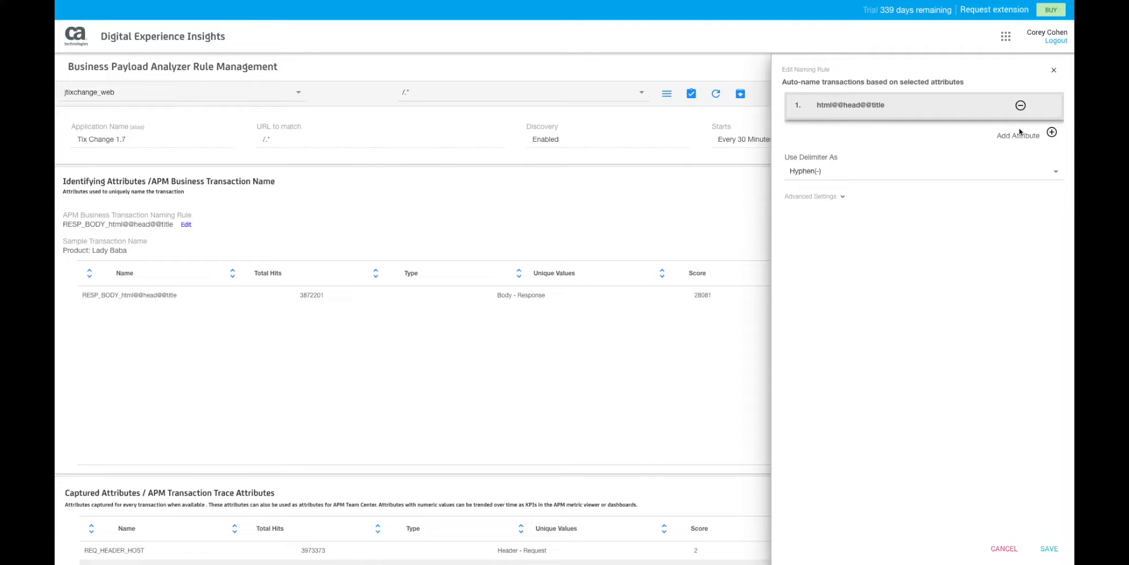
pyautogui.click(1002, 547)
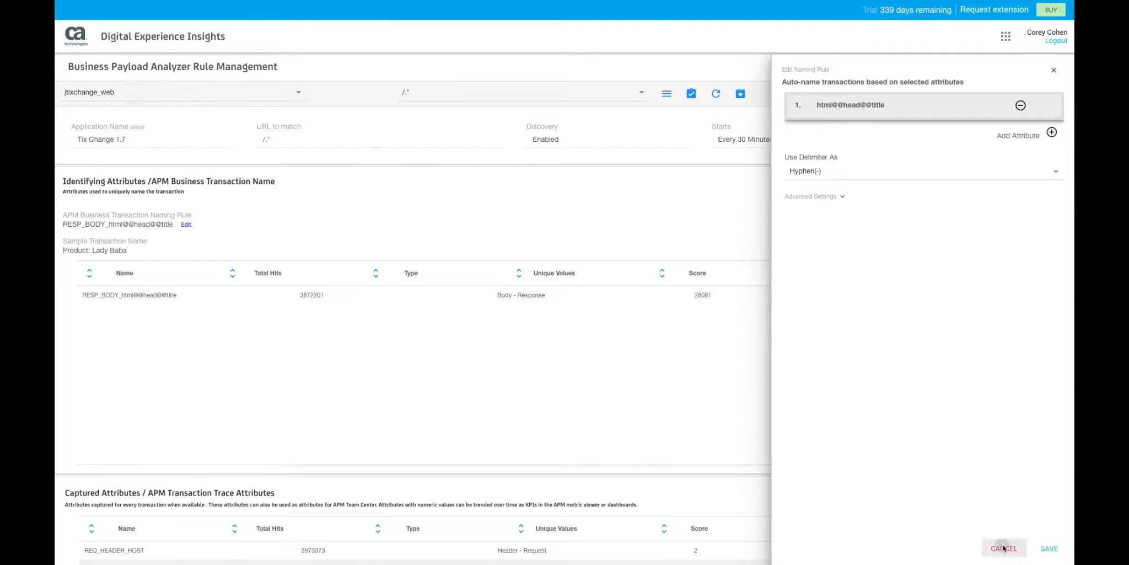